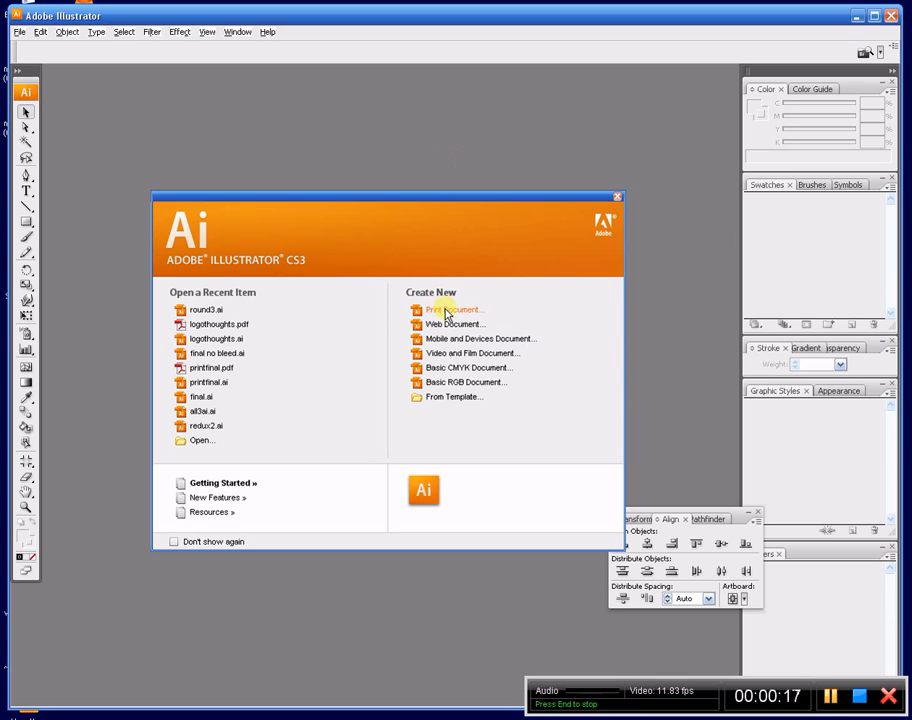
- Create a new 2048 × 1152 px document in CMYK mode with 300 ppi raster effects
{"action": "key", "text": "ctrl+n"}
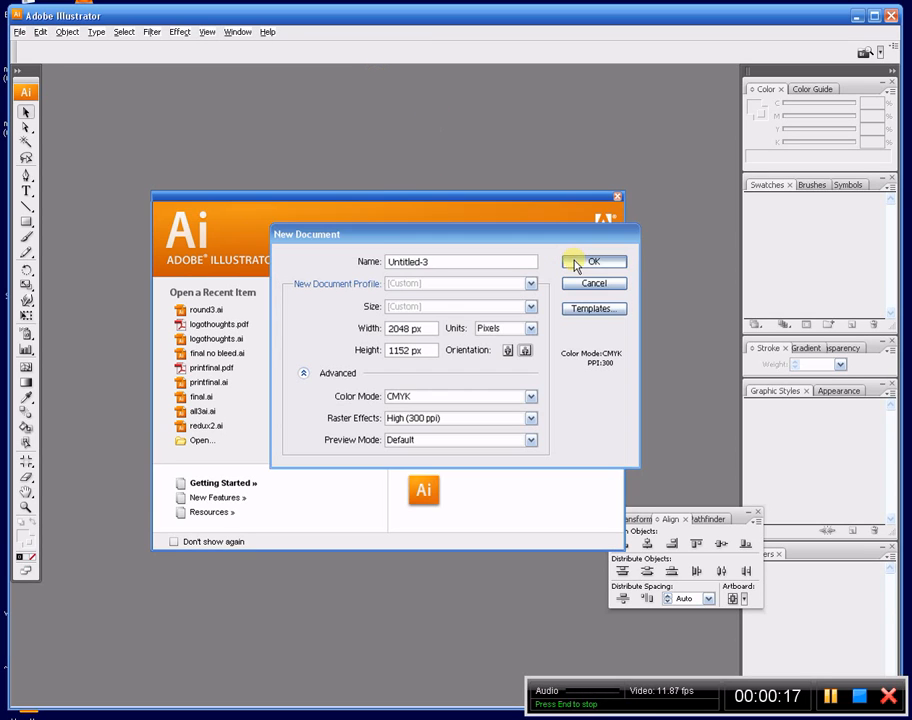
{"action": "left_click", "coordinate": [574, 263]}
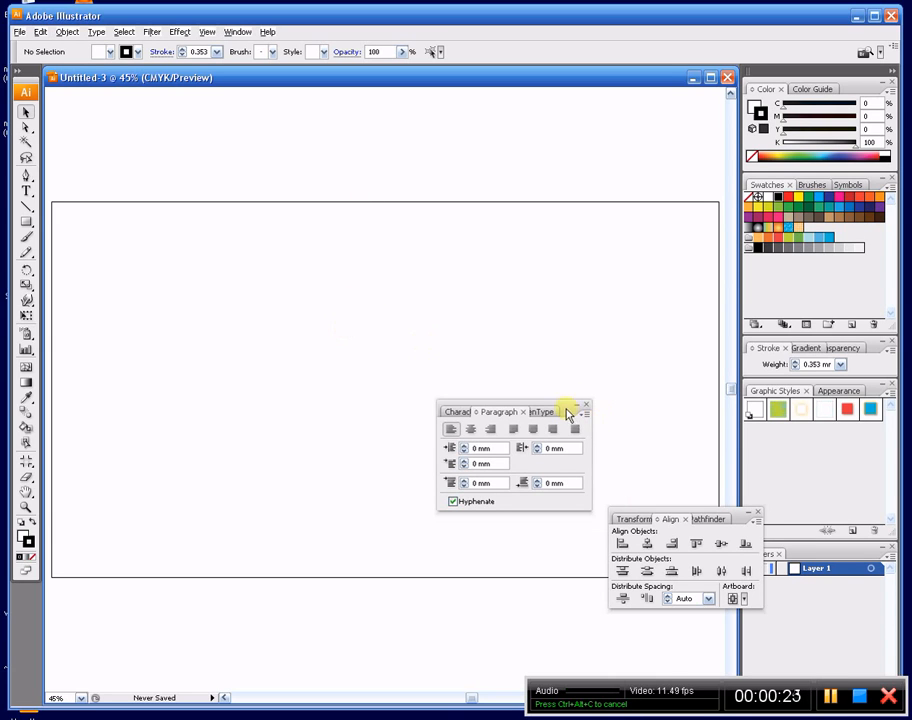
- Show the Character settings with all options expanded and place them over the right part of the artboard
{"action": "left_click_drag", "start_coordinate": [565, 410], "coordinate": [682, 311]}
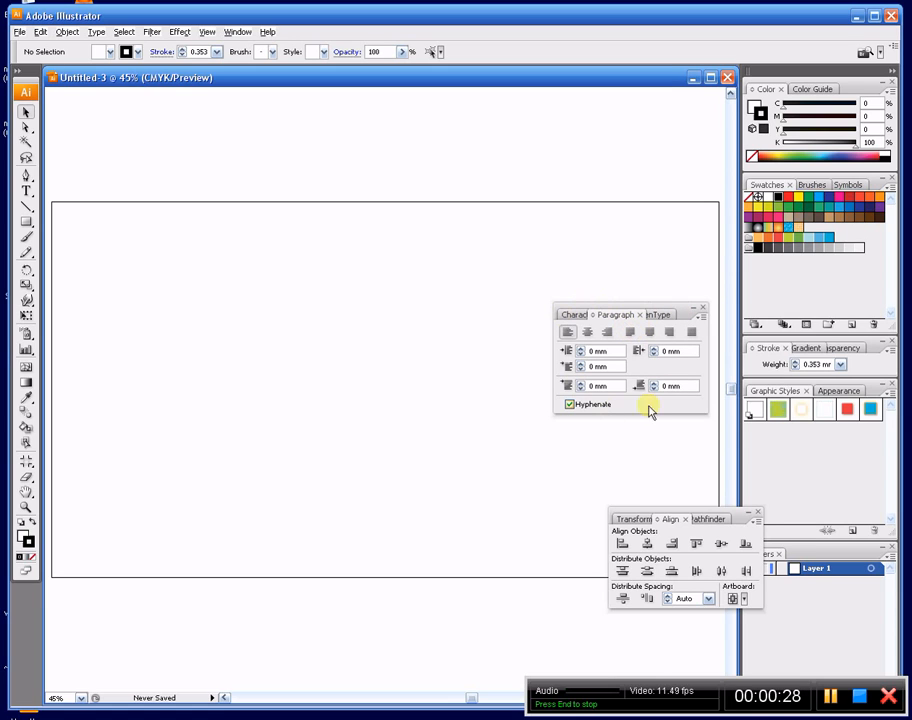
{"action": "left_click", "coordinate": [577, 315]}
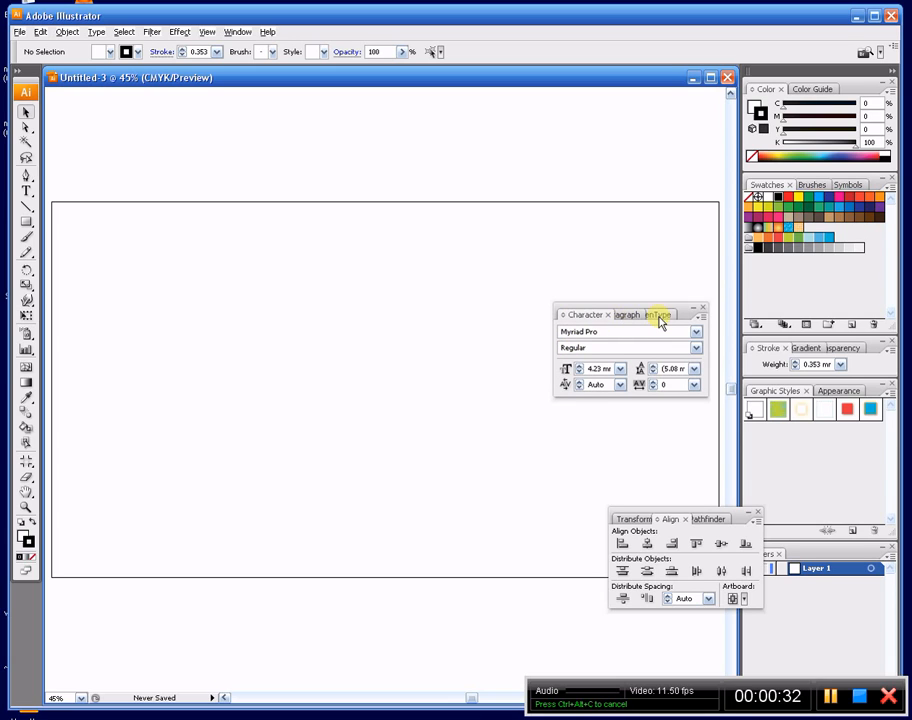
{"action": "left_click", "coordinate": [564, 318]}
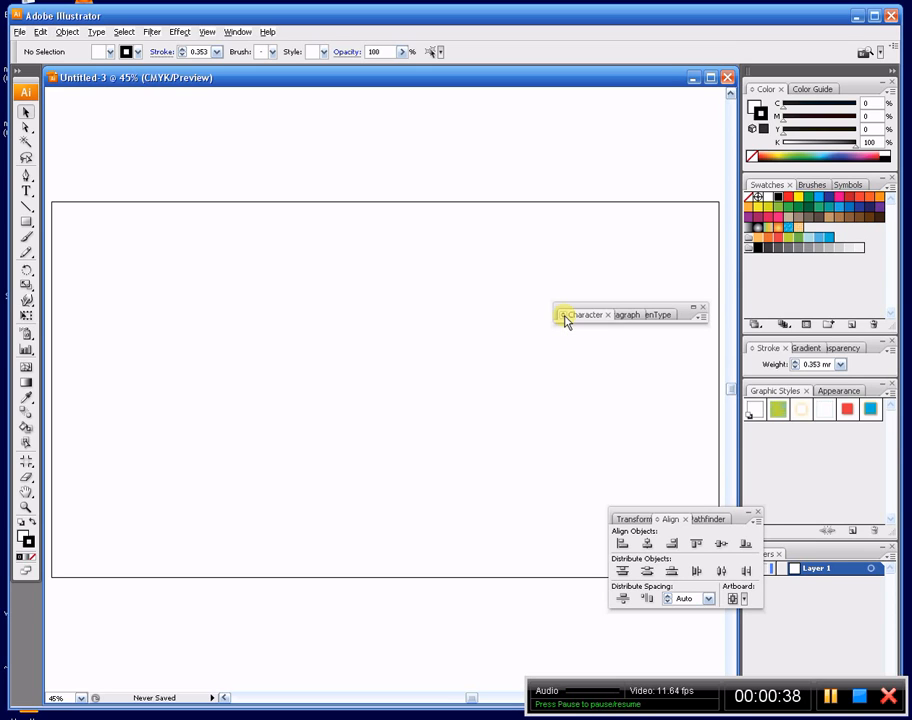
{"action": "left_click", "coordinate": [564, 318]}
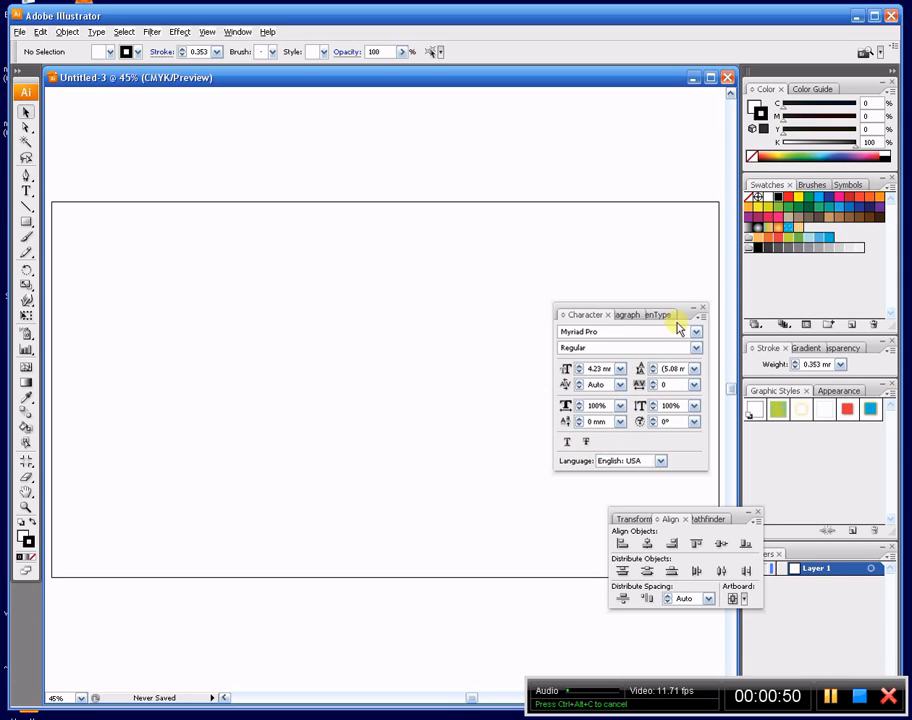
{"action": "left_click_drag", "start_coordinate": [686, 318], "coordinate": [689, 318]}
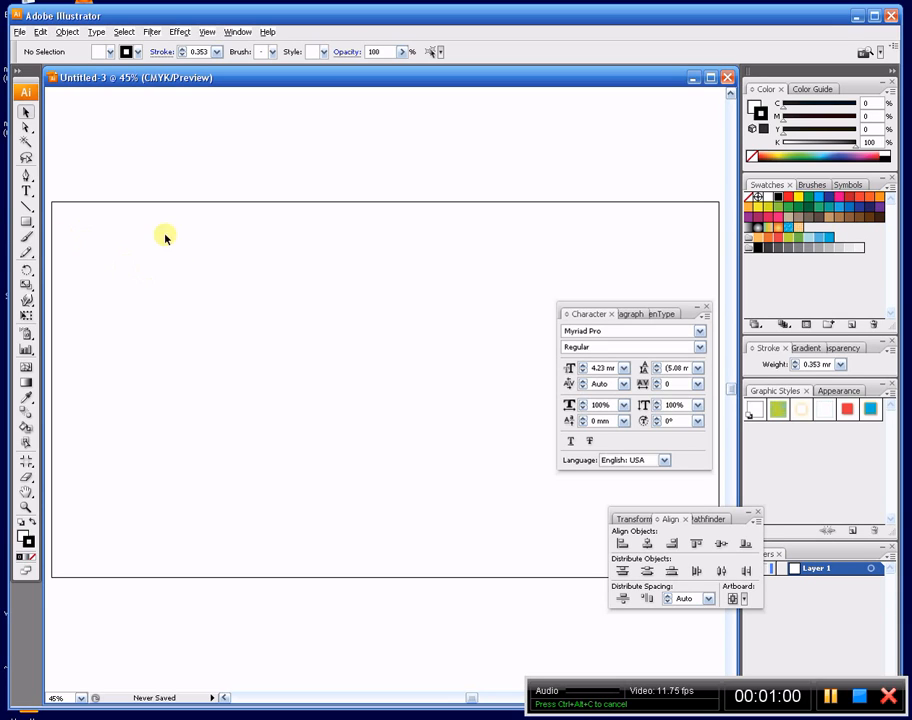
- Draw a straight horizontal path about 953 px long across the artboard's upper left area with the Pen tool
{"action": "key", "text": "p"}
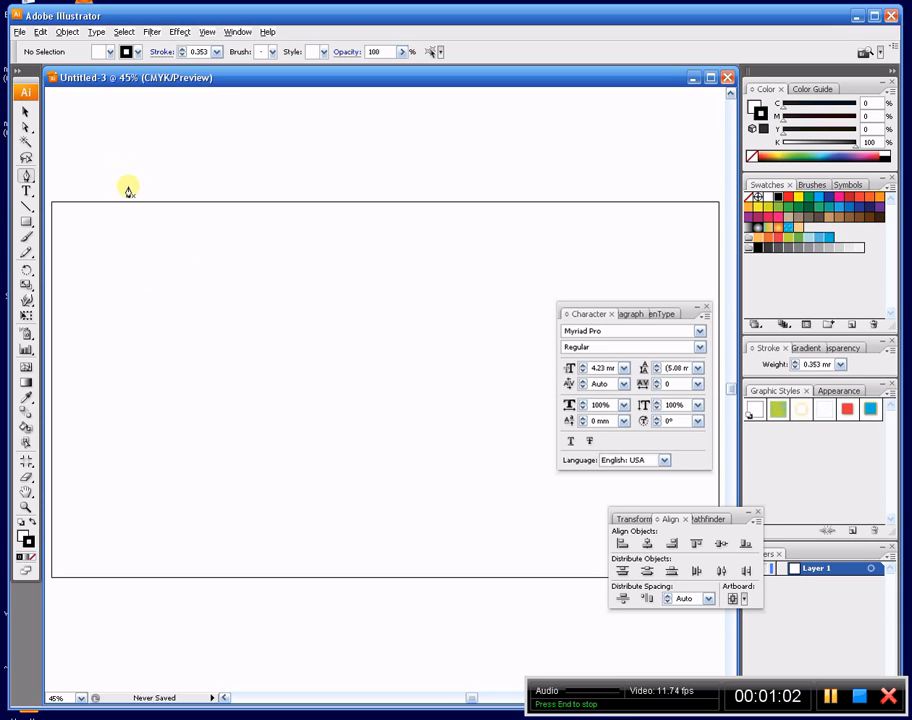
{"action": "left_click", "coordinate": [121, 310]}
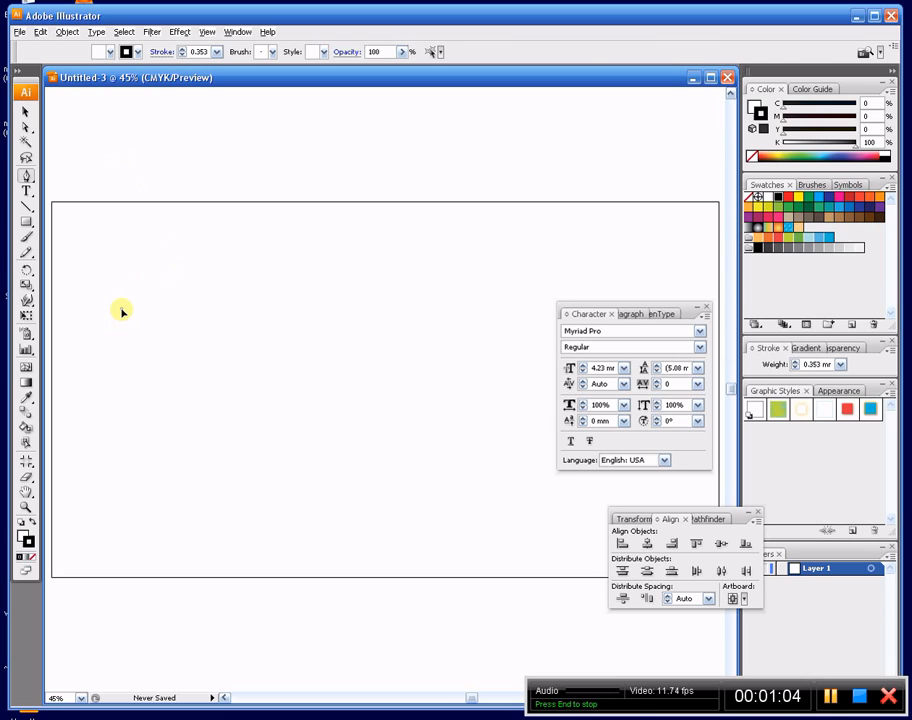
{"action": "left_click", "coordinate": [432, 309]}
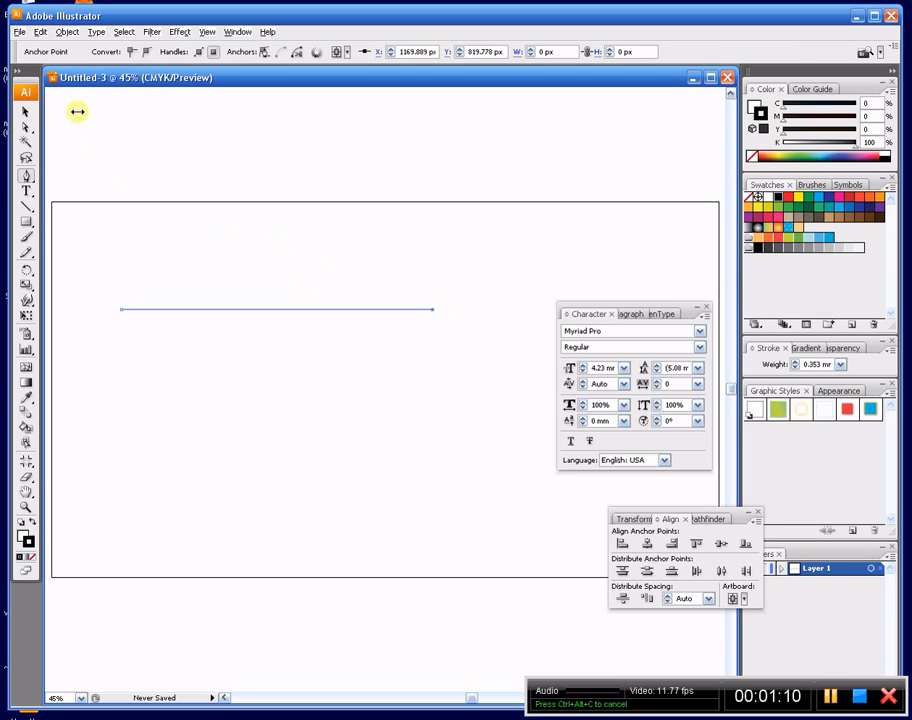
- Add the text "hello world" along the horizontal path, starting near its left end
{"action": "left_click", "coordinate": [26, 190]}
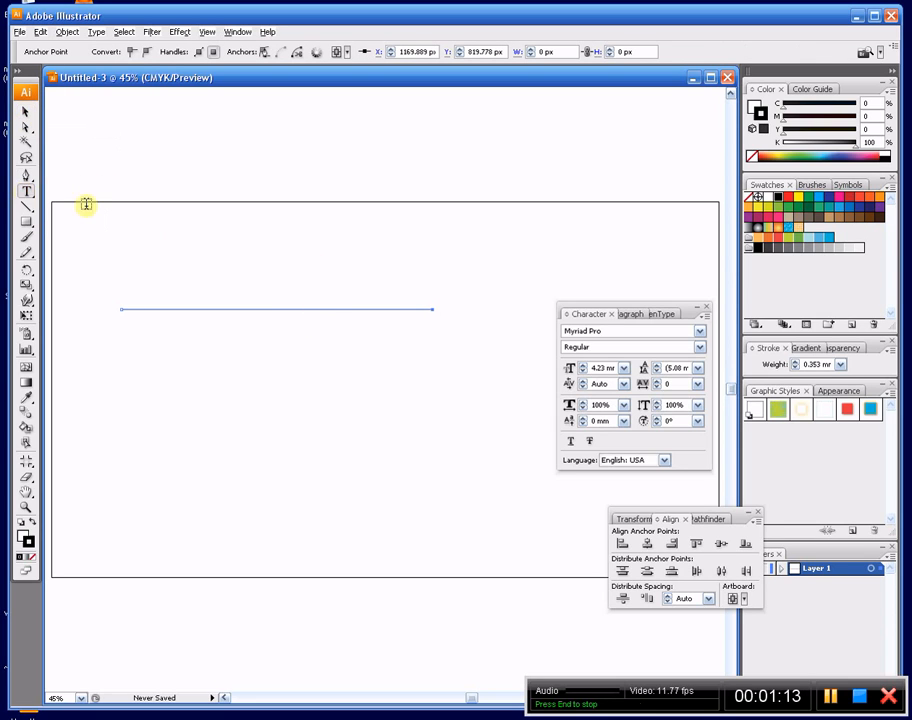
{"action": "left_click", "coordinate": [128, 308]}
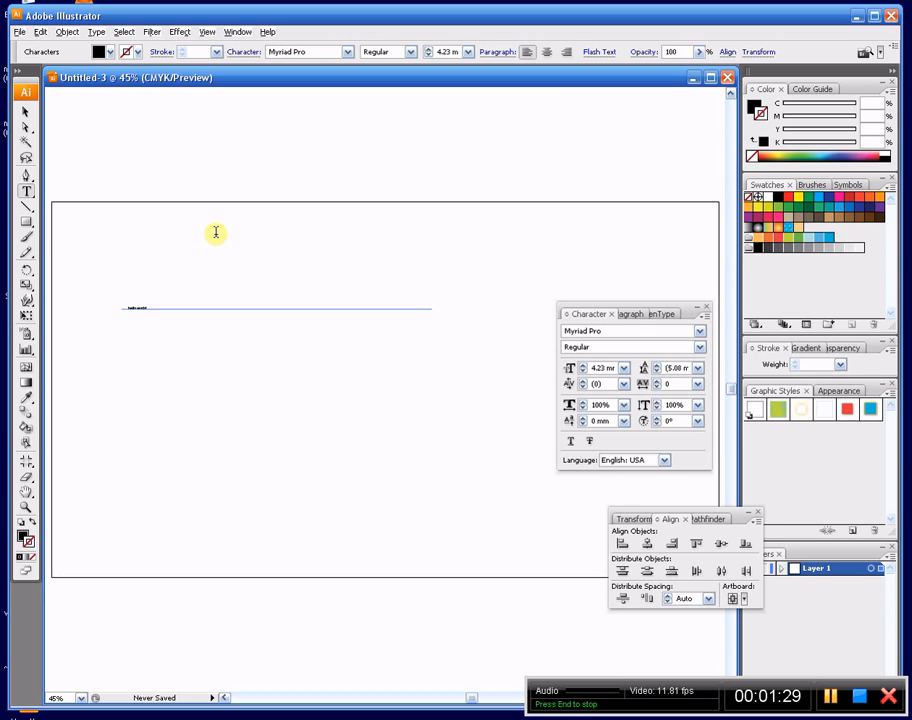
{"action": "left_click", "coordinate": [26, 112]}
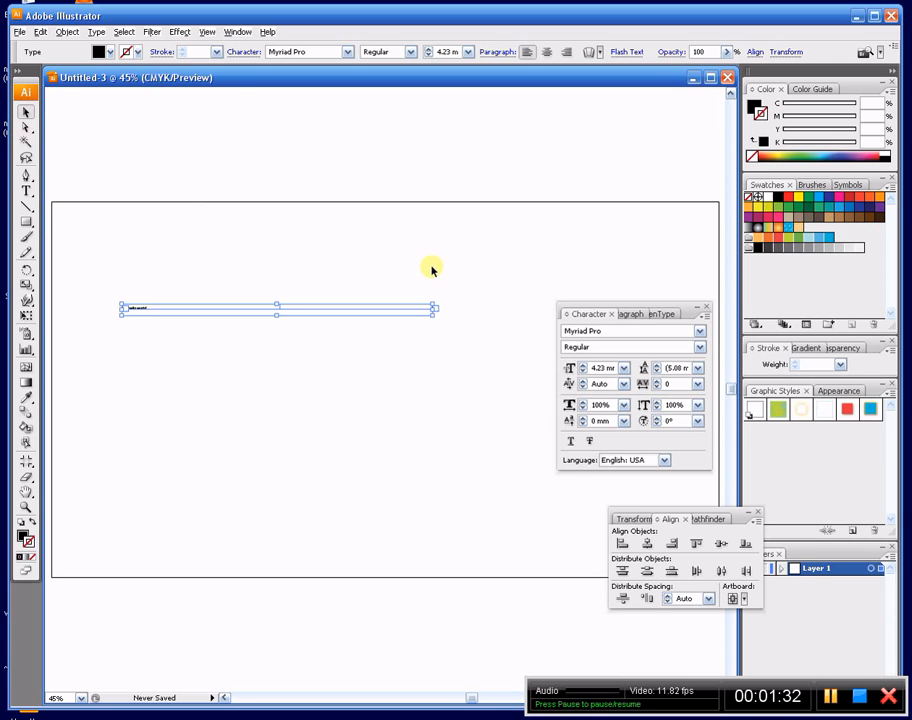
- Increase the font size of the "hello world" text to 17.5 mm and deselect it
{"action": "left_click", "coordinate": [583, 365]}
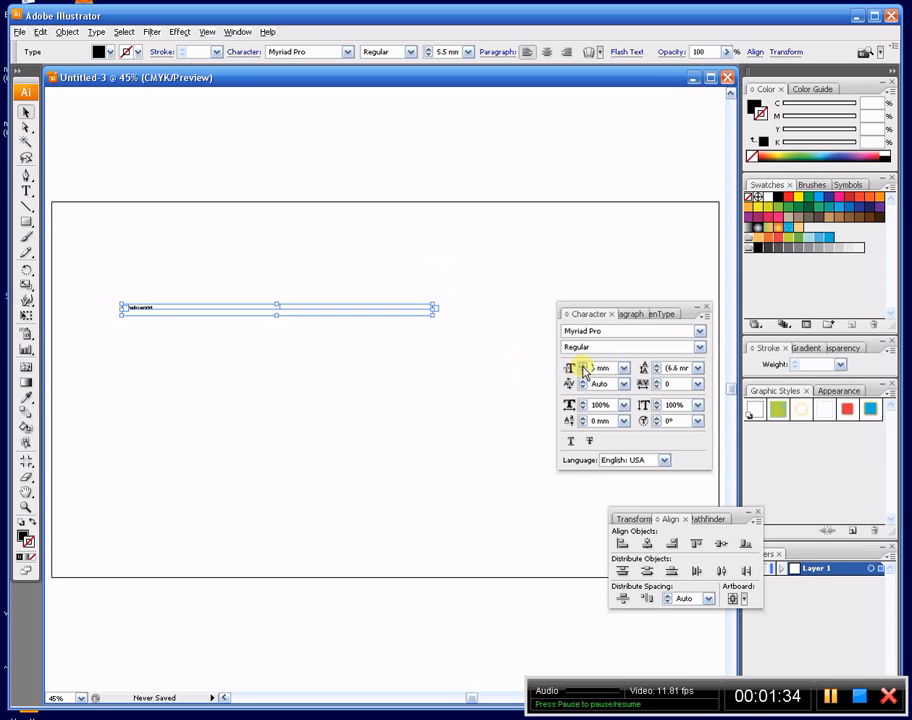
{"action": "left_click", "coordinate": [583, 366]}
{"action": "left_click", "coordinate": [583, 366]}
{"action": "left_click", "coordinate": [583, 366]}
{"action": "left_click", "coordinate": [583, 366]}
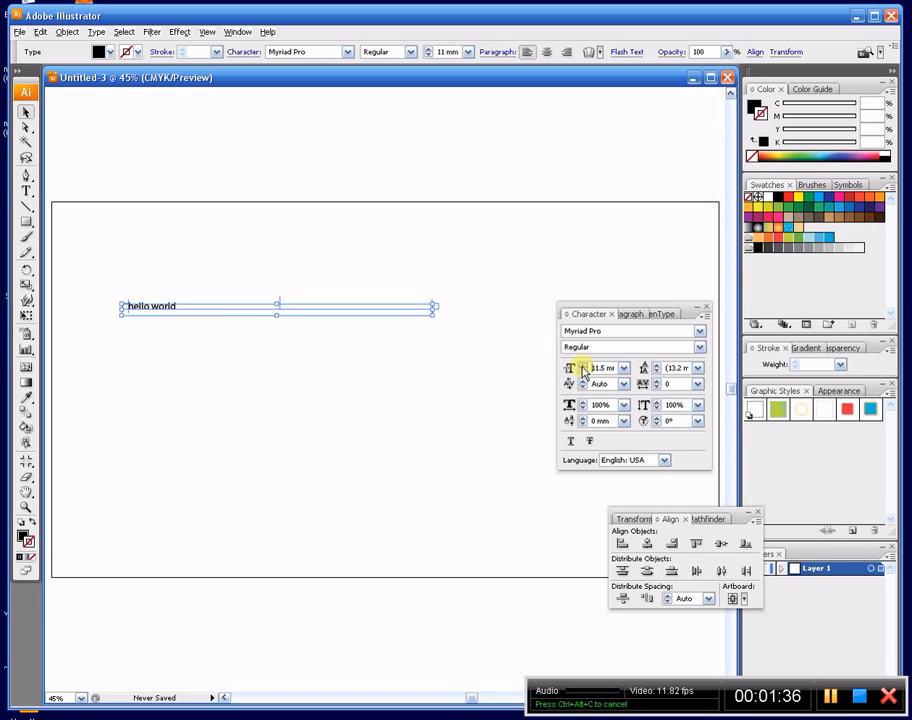
{"action": "left_click", "coordinate": [583, 366]}
{"action": "left_click", "coordinate": [583, 366]}
{"action": "left_click", "coordinate": [583, 366]}
{"action": "left_click", "coordinate": [583, 366]}
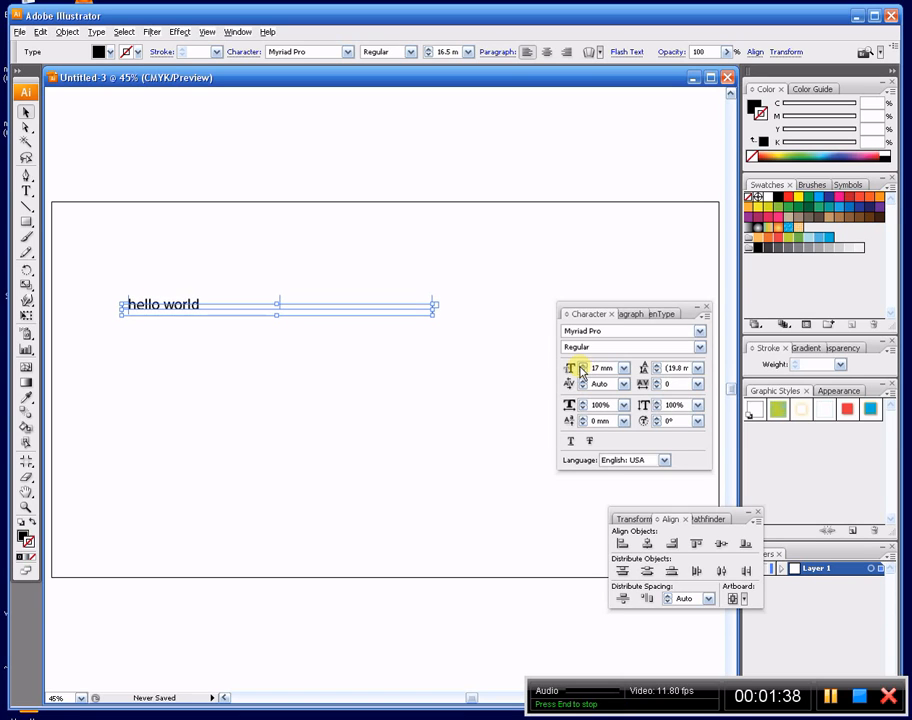
{"action": "left_click", "coordinate": [583, 366]}
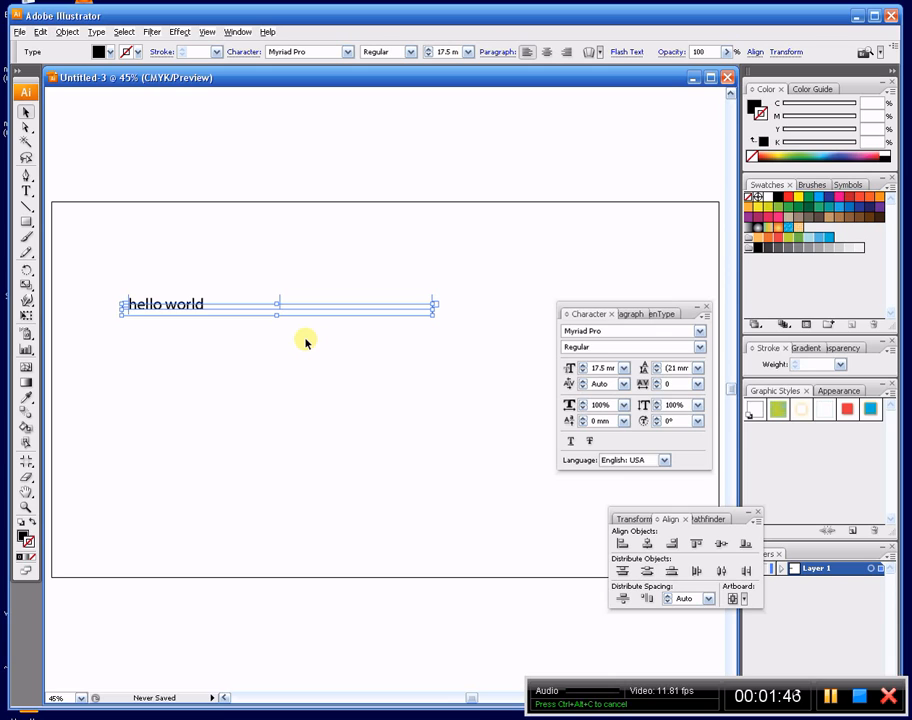
{"action": "left_click", "coordinate": [466, 370]}
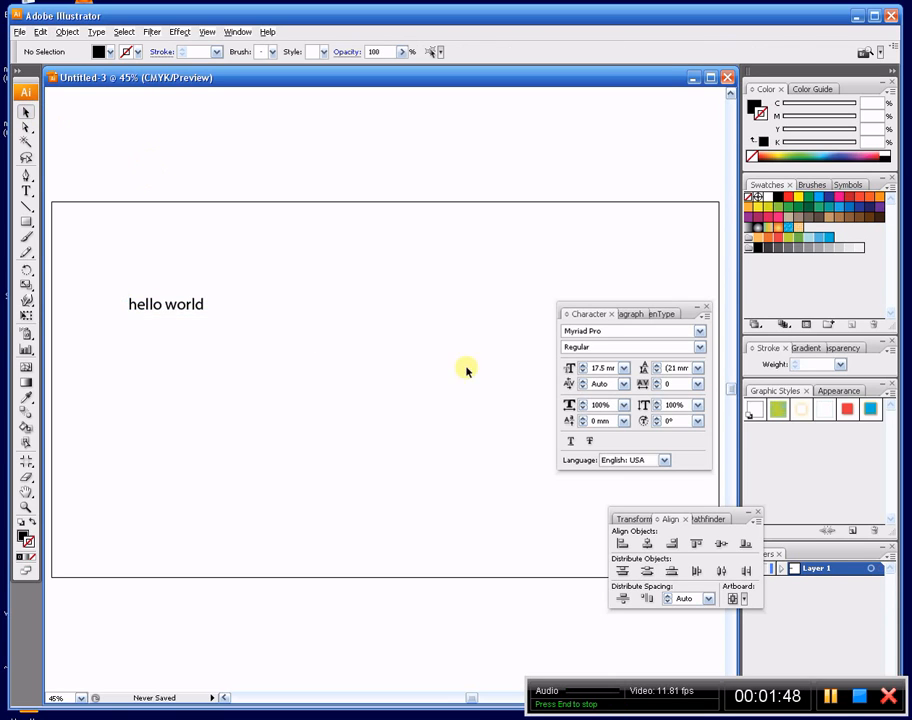
- Move the "hello world" path slightly down and right, and stretch its bounding box wider, narrower, and finally taller, reaching 51.28% horizontal scale
{"action": "left_click_drag", "start_coordinate": [169, 305], "coordinate": [206, 331]}
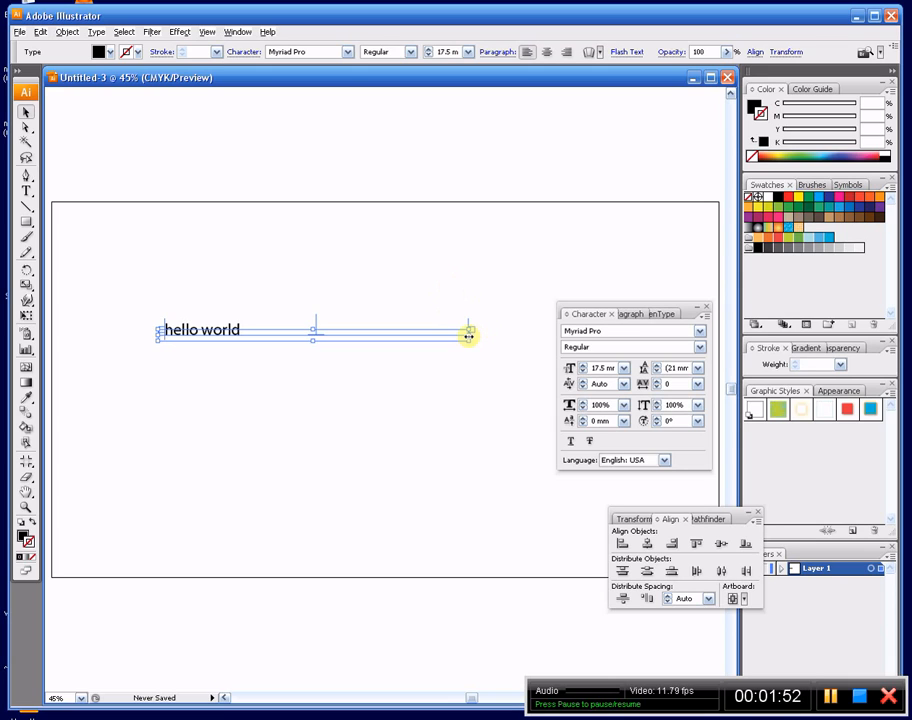
{"action": "left_click_drag", "start_coordinate": [469, 336], "coordinate": [501, 340]}
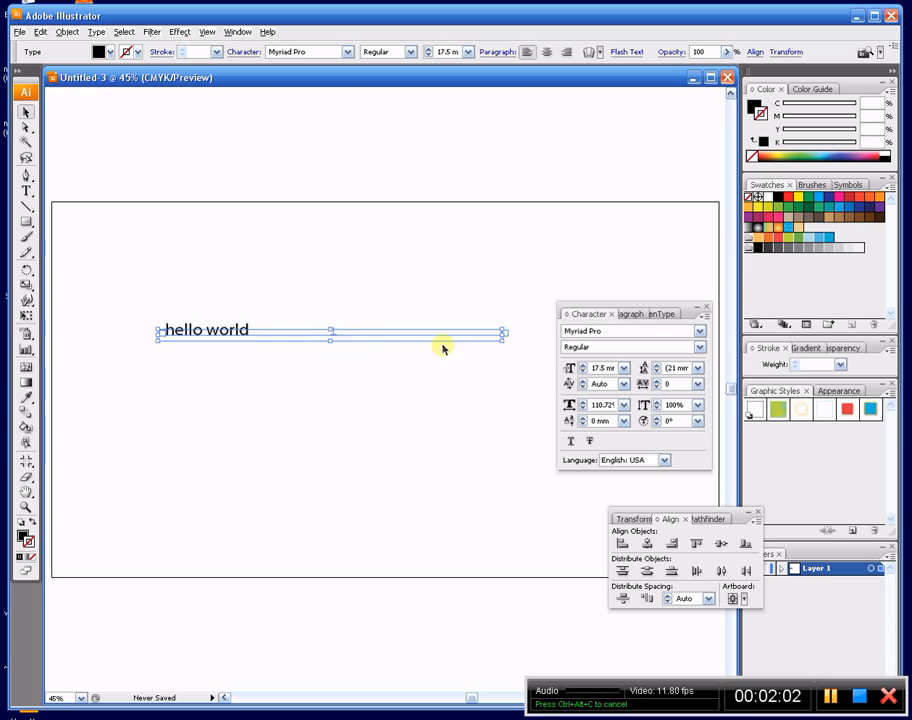
{"action": "left_click_drag", "start_coordinate": [502, 335], "coordinate": [430, 336]}
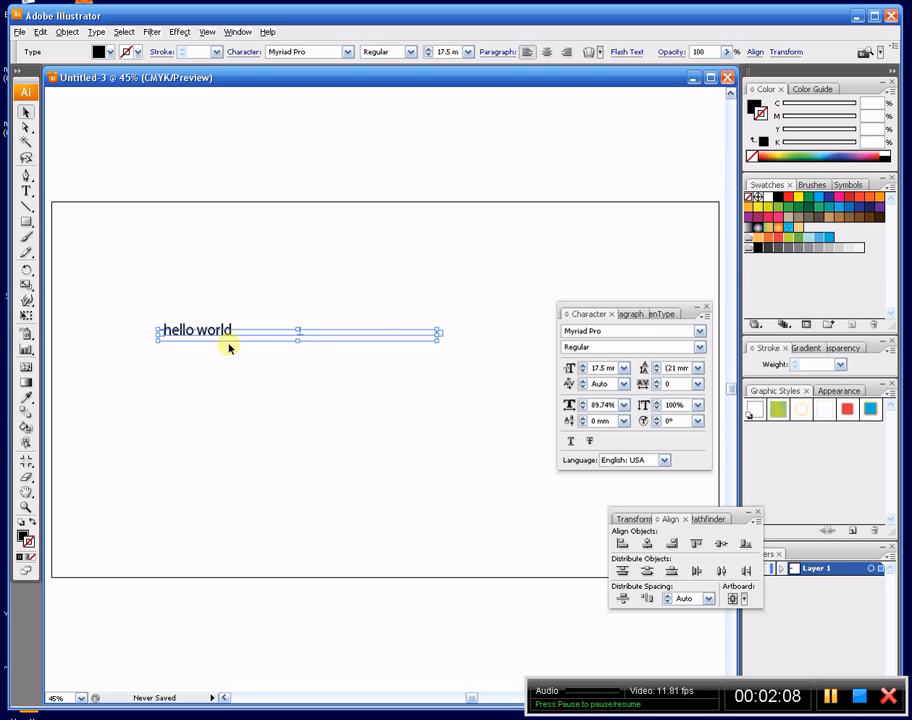
{"action": "mouse_move", "coordinate": [299, 339]}
{"action": "left_mouse_down"}
{"action": "mouse_move", "coordinate": [298, 384]}
{"action": "mouse_move", "coordinate": [305, 348]}
{"action": "left_mouse_up"}
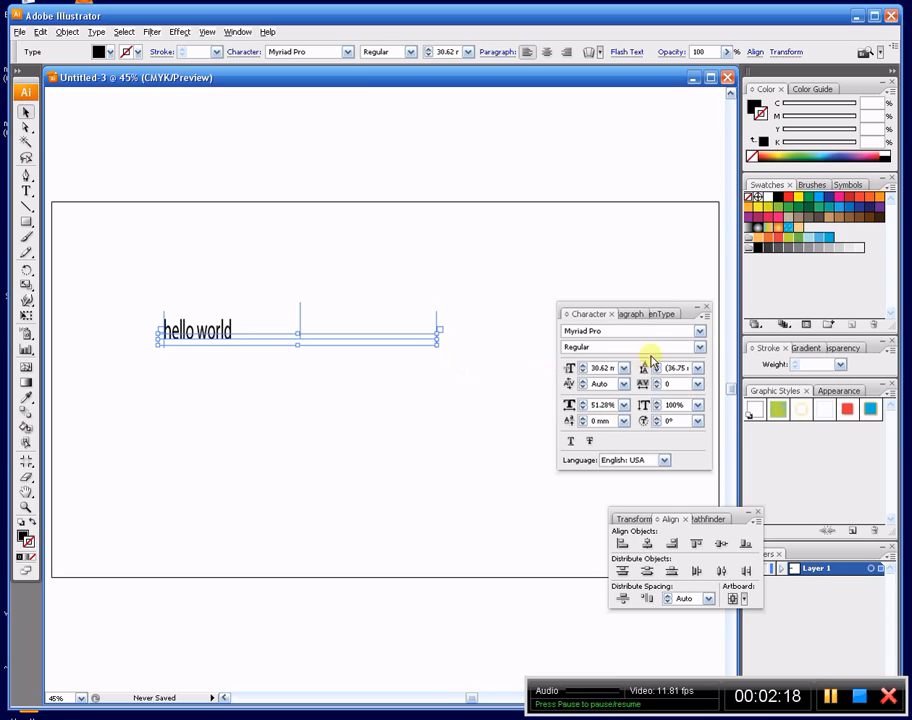
- Change the text's font to Nuptial Script and set its horizontal scale to 100%
{"action": "left_click", "coordinate": [699, 331]}
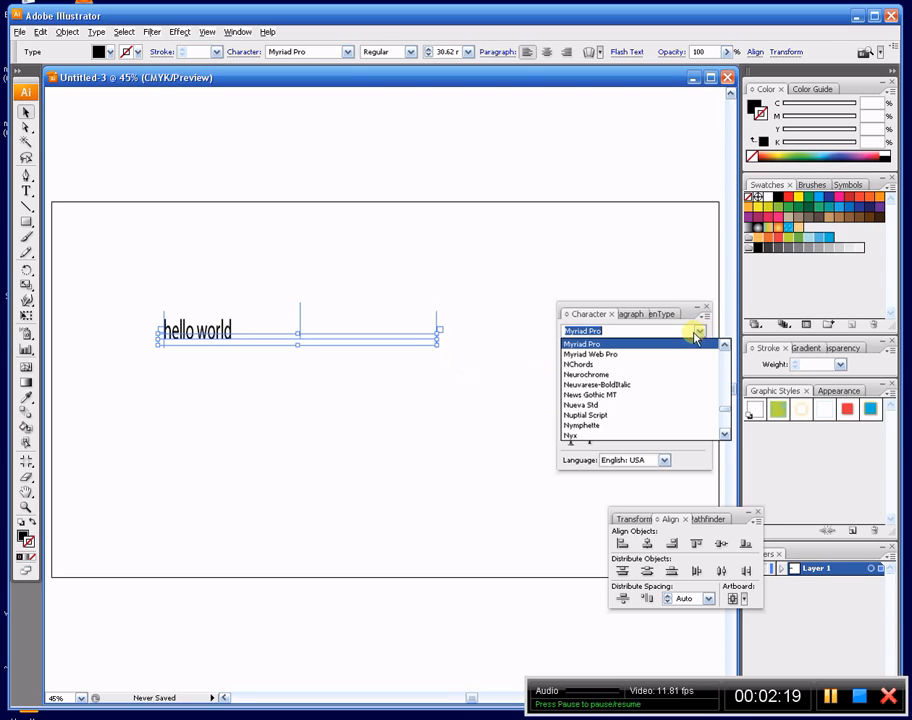
{"action": "left_click", "coordinate": [646, 415]}
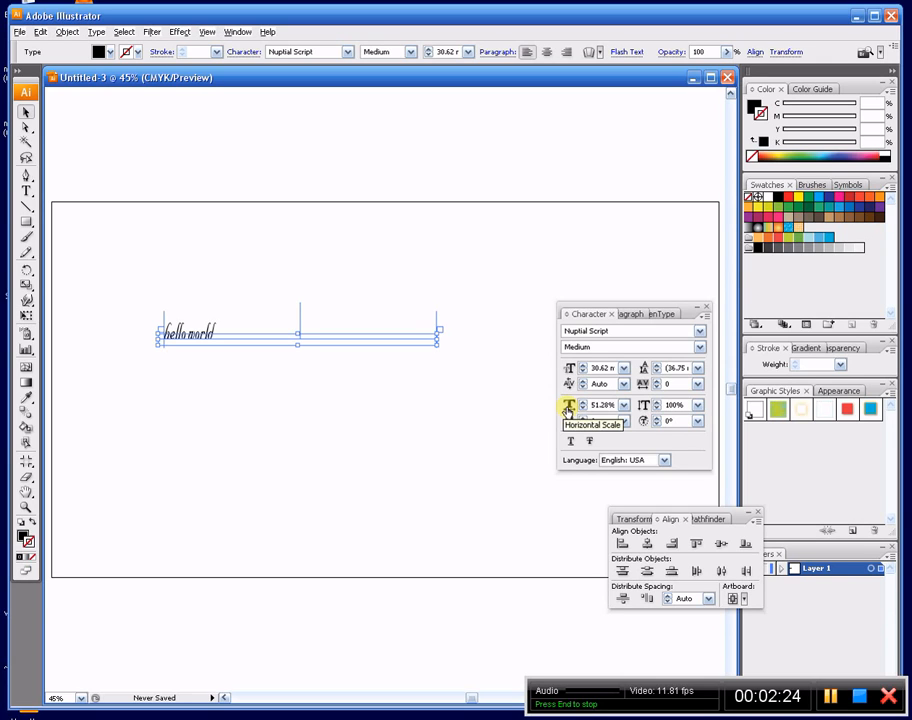
{"action": "left_click", "coordinate": [625, 405]}
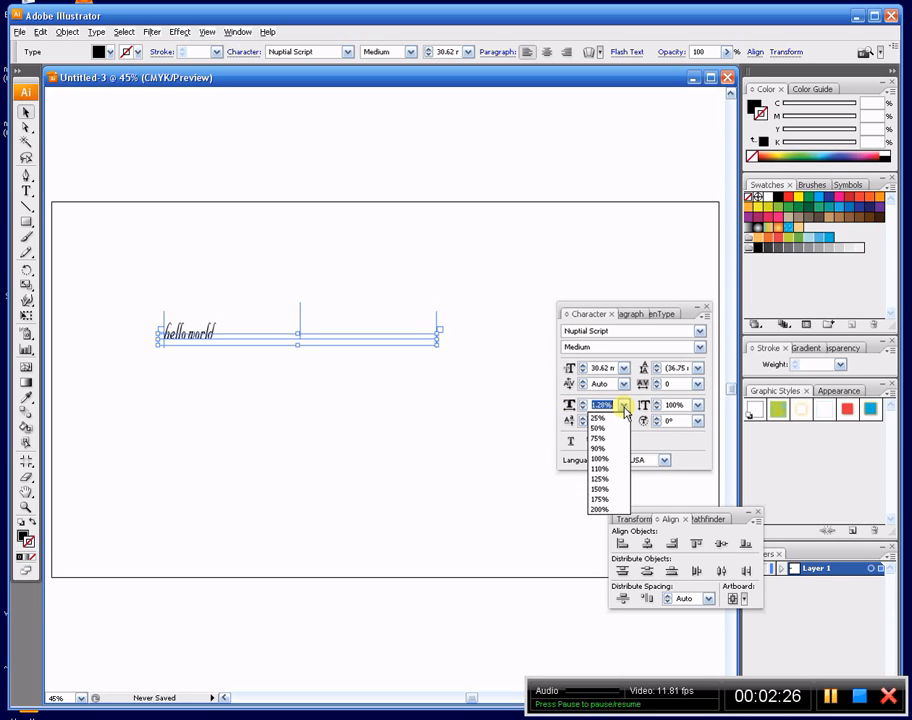
{"action": "left_click", "coordinate": [625, 406]}
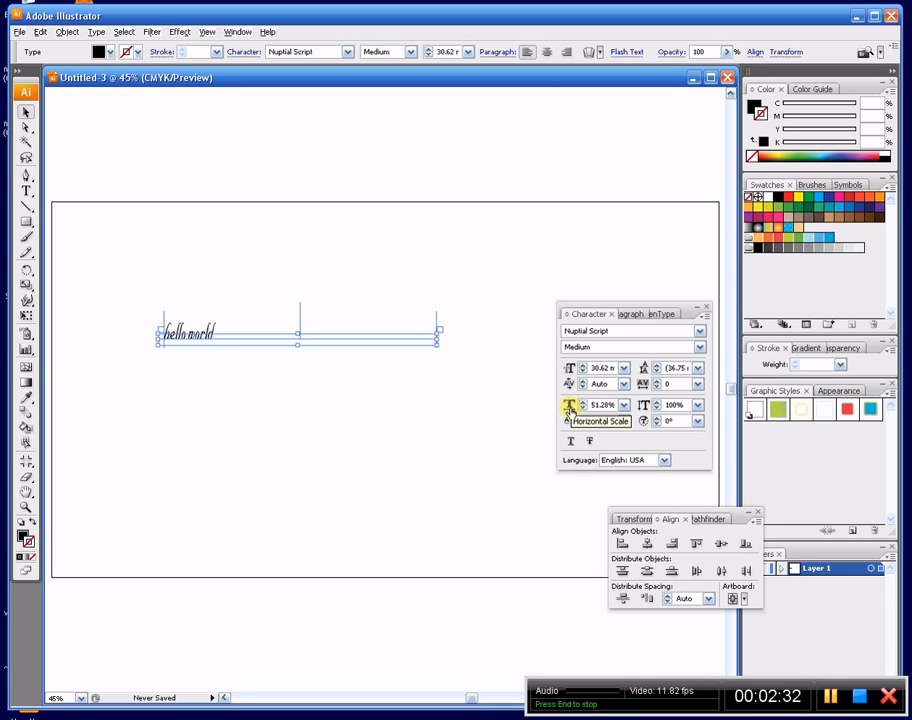
{"action": "left_click", "coordinate": [624, 406]}
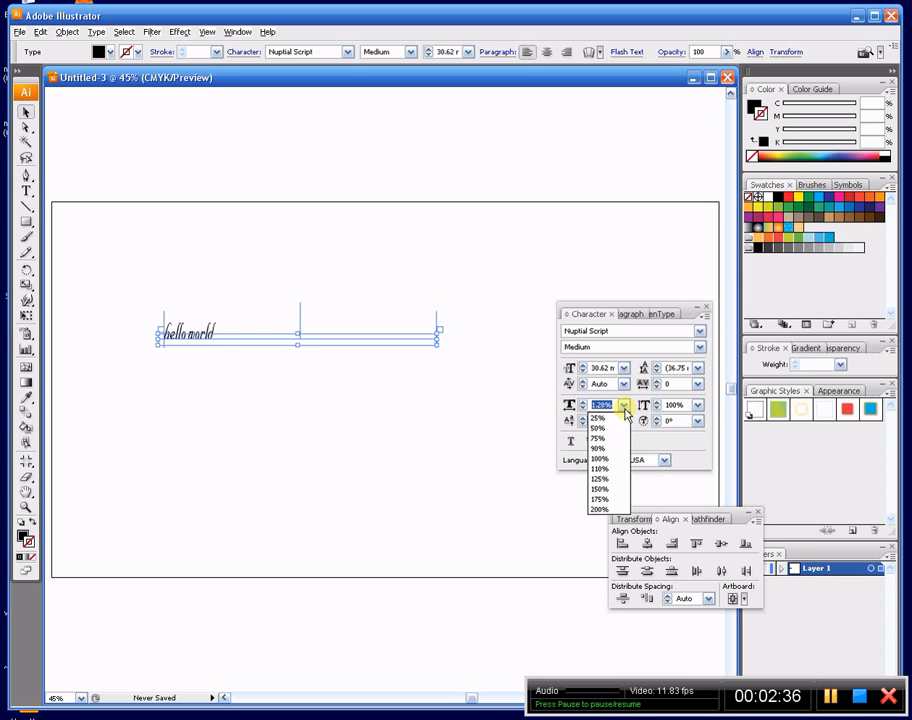
{"action": "left_click", "coordinate": [601, 459]}
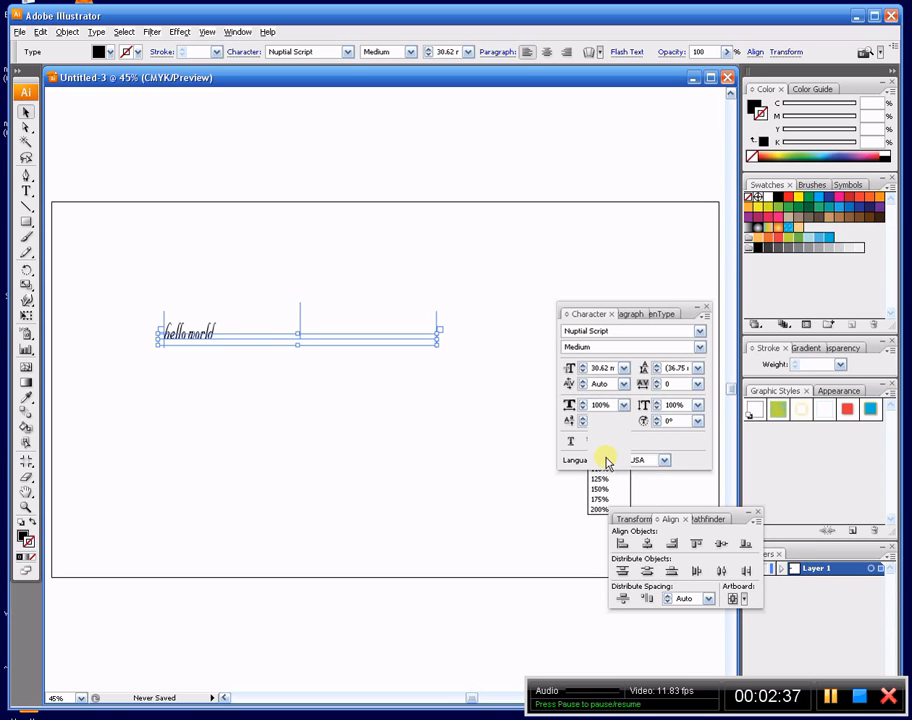
{"action": "left_click", "coordinate": [256, 392]}
- Set the tracking of the "hello world" text first to -25 and finally to 200
{"action": "left_click", "coordinate": [255, 333]}
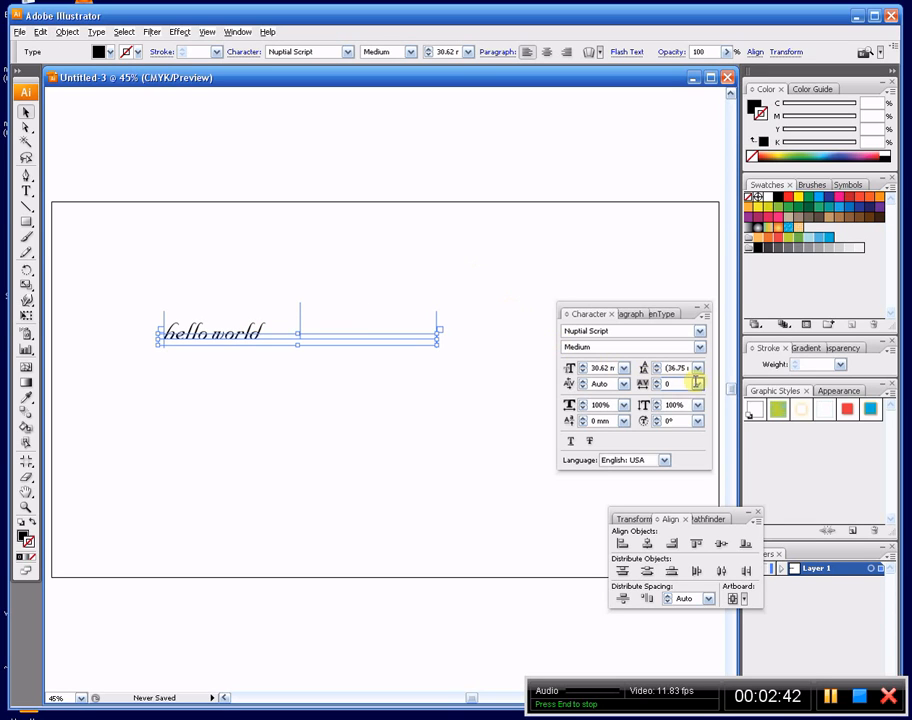
{"action": "left_click", "coordinate": [698, 385]}
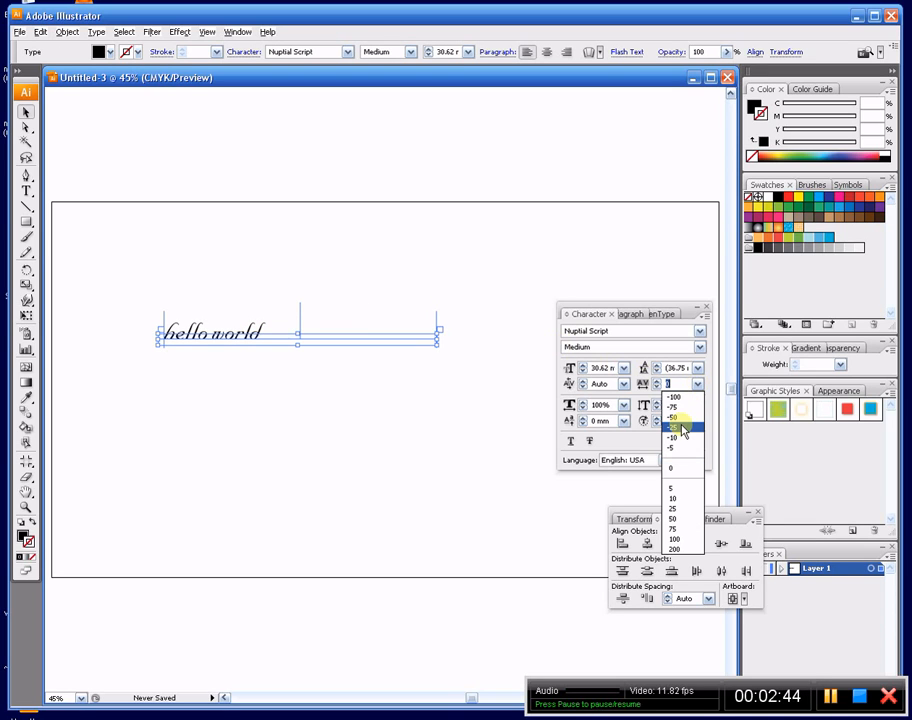
{"action": "left_click", "coordinate": [683, 428]}
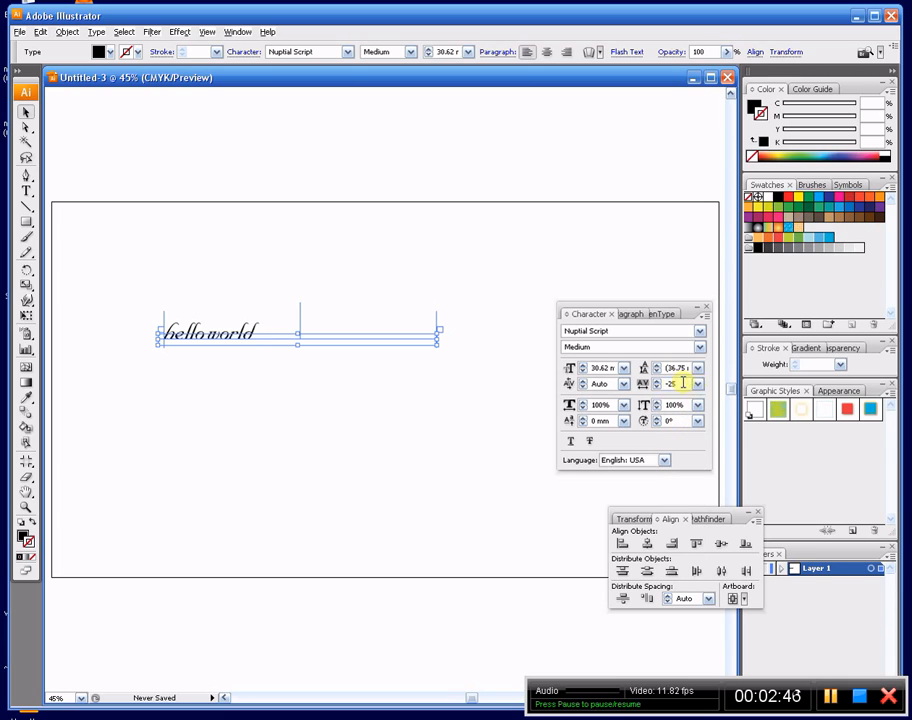
{"action": "left_click", "coordinate": [700, 386]}
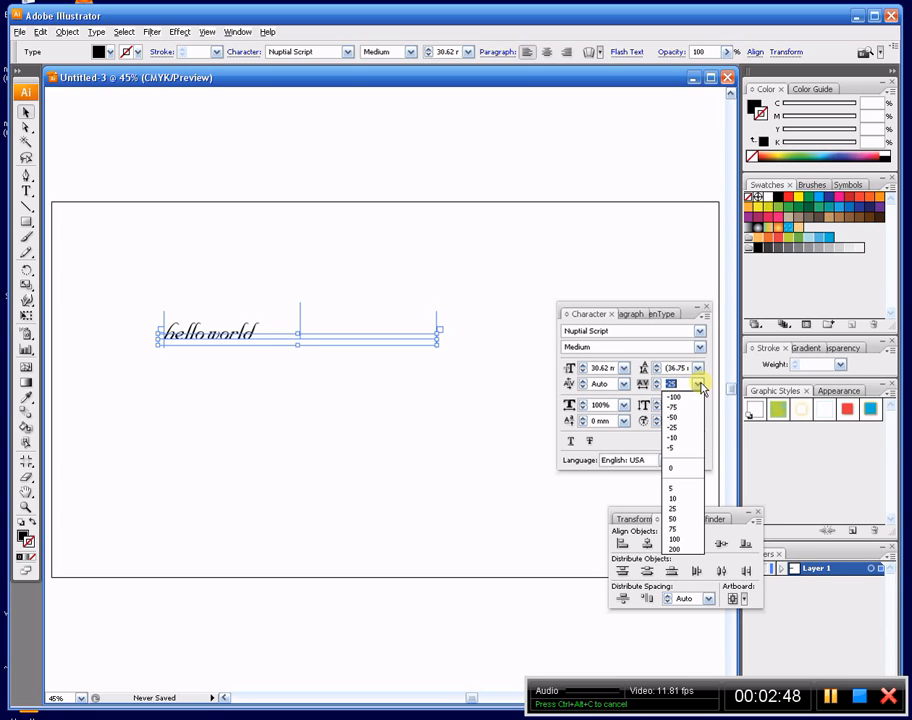
{"action": "left_click", "coordinate": [674, 548]}
{"action": "left_click", "coordinate": [214, 292]}
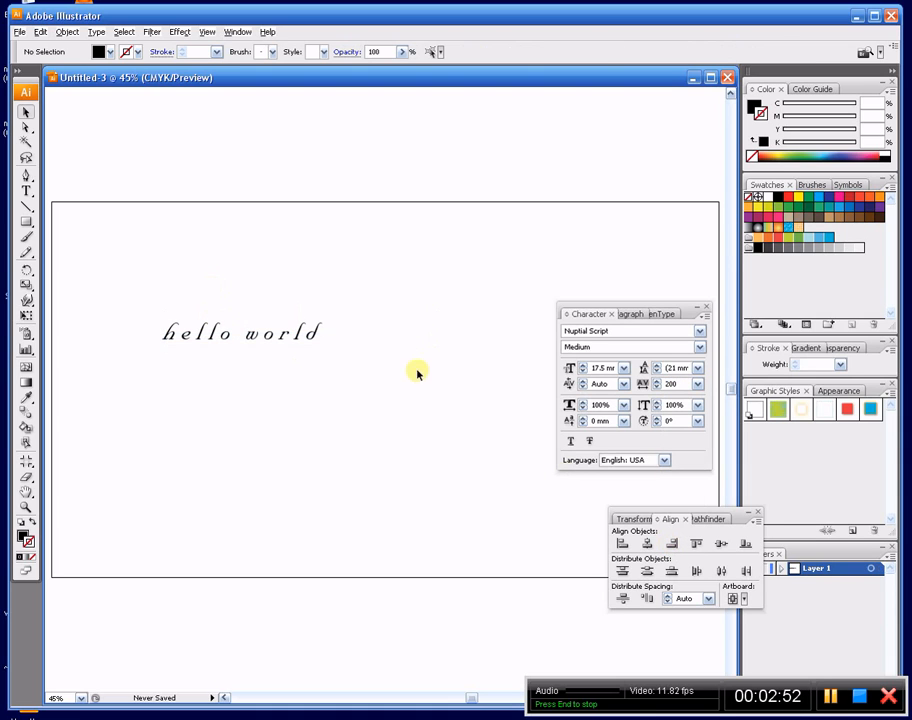
- Increase the font size of the widely spaced "hello world" text to 34.5 mm
{"action": "left_click", "coordinate": [284, 341]}
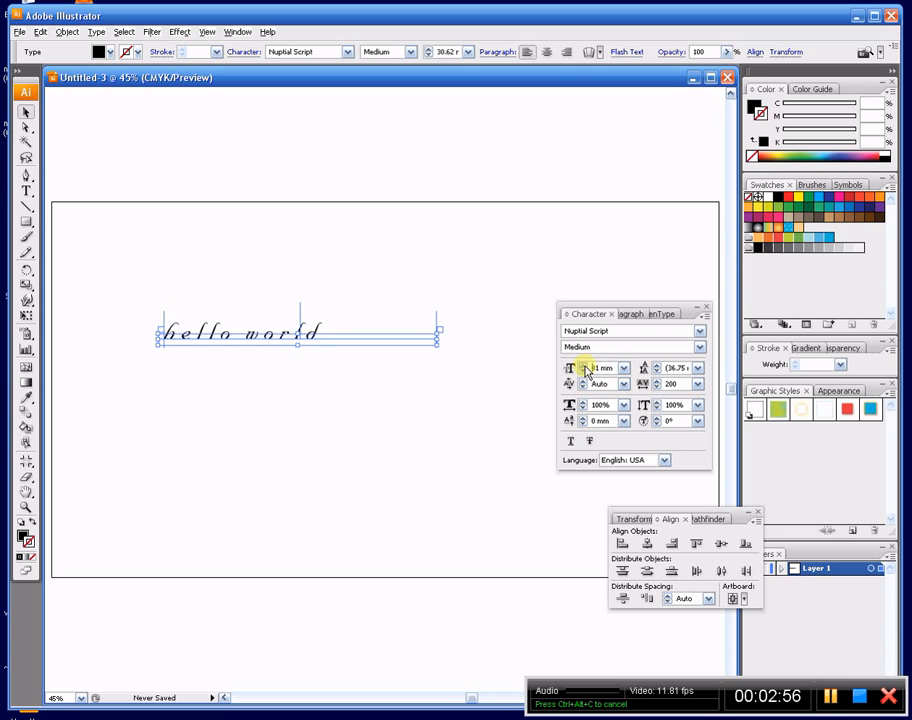
{"action": "left_click_drag", "start_coordinate": [586, 369], "coordinate": [584, 371]}
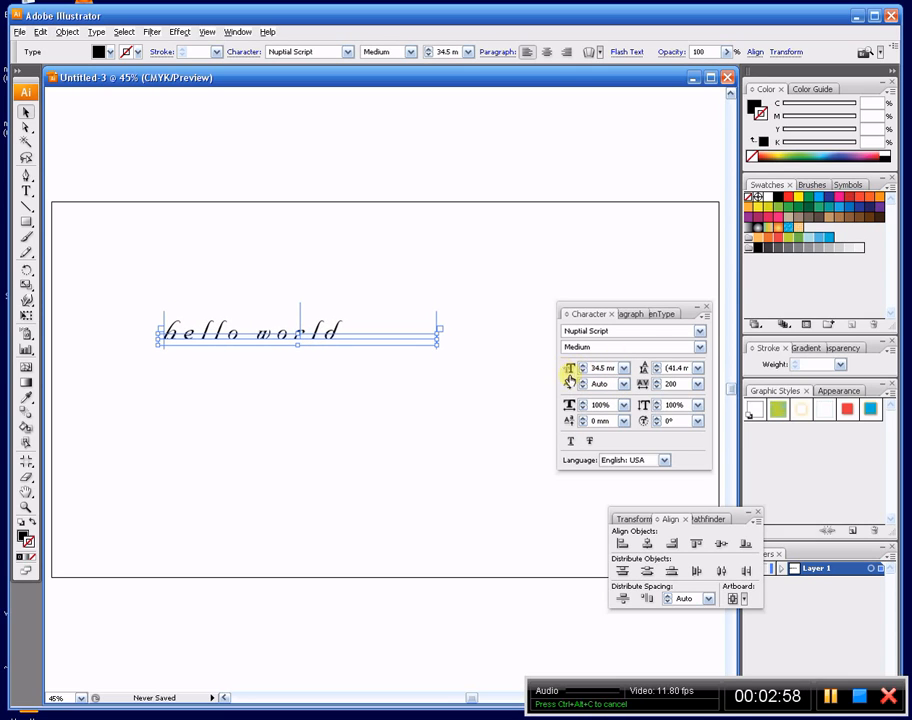
- Set the leading of the "hello world" text to 43 mm
{"action": "left_click", "coordinate": [657, 367]}
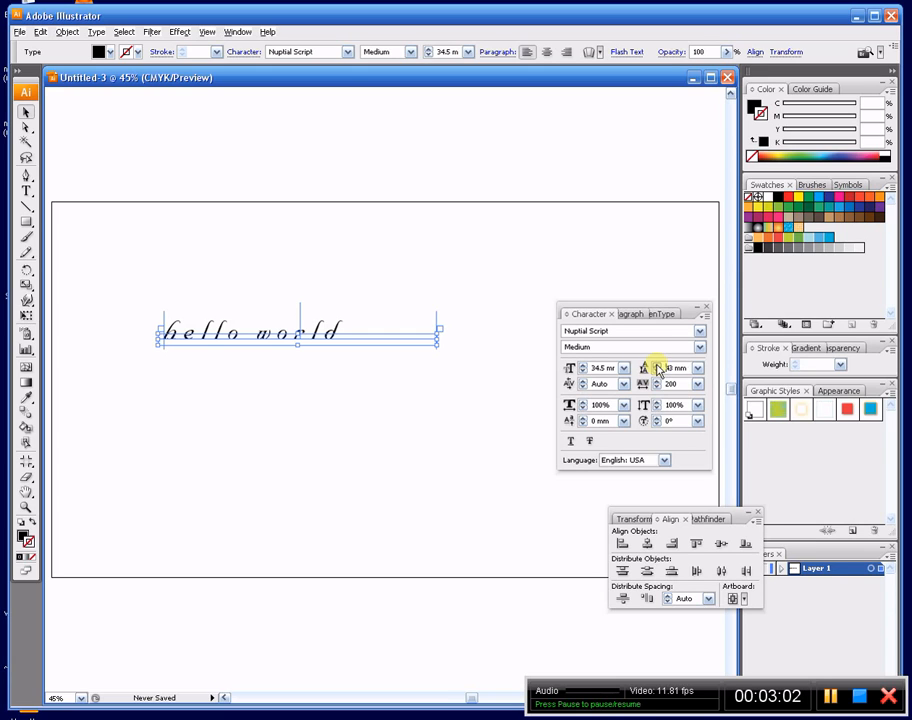
{"action": "left_click", "coordinate": [699, 370]}
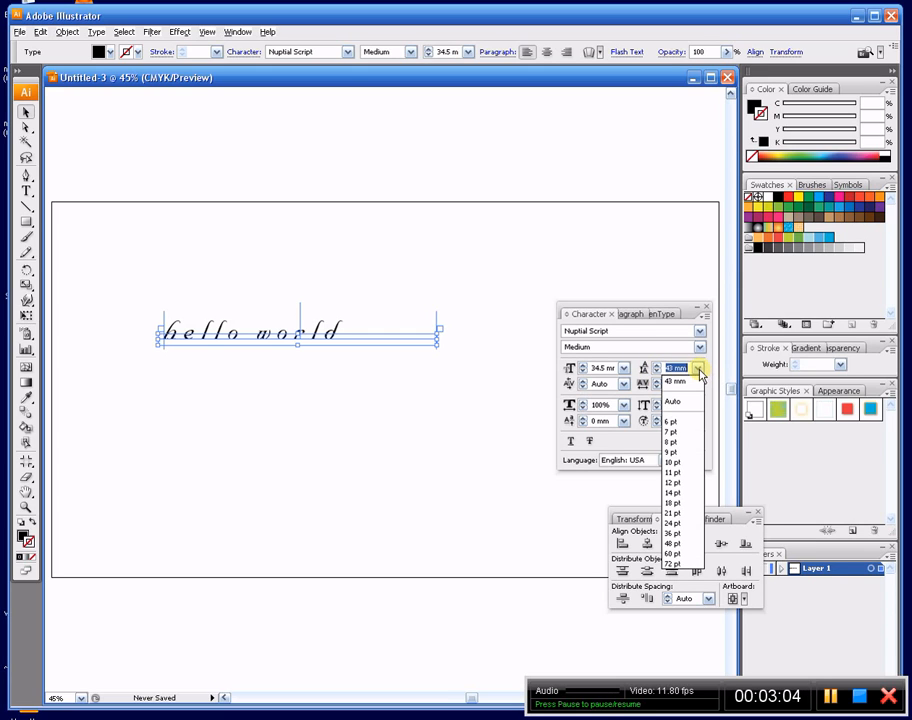
{"action": "left_click", "coordinate": [699, 370]}
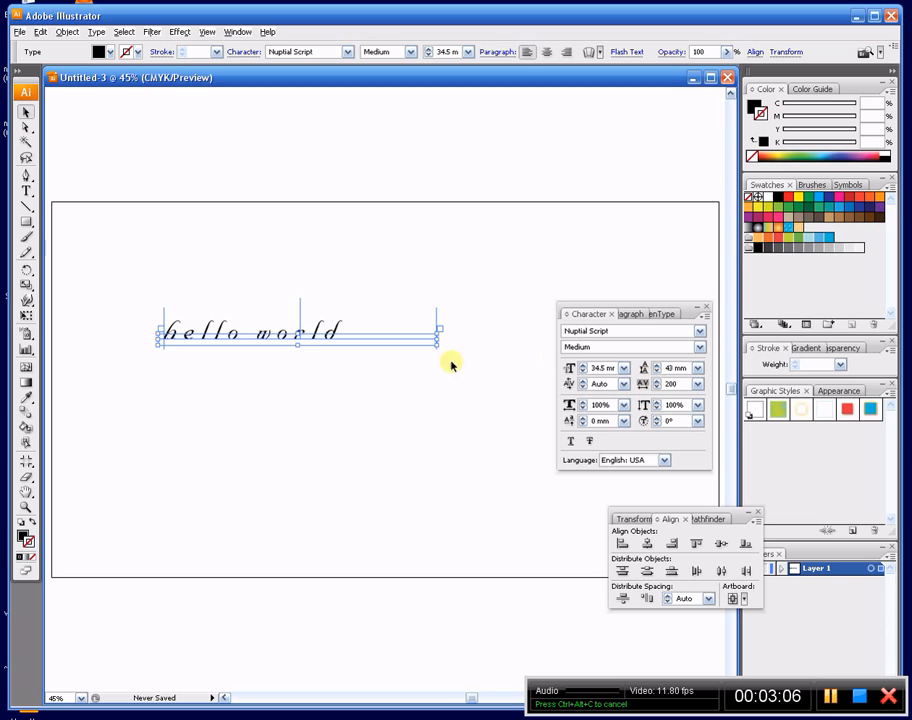
- Raise the baseline shift of the "hello world" text to 5.5 mm, and reset it to 0 pt
{"action": "left_click", "coordinate": [584, 418]}
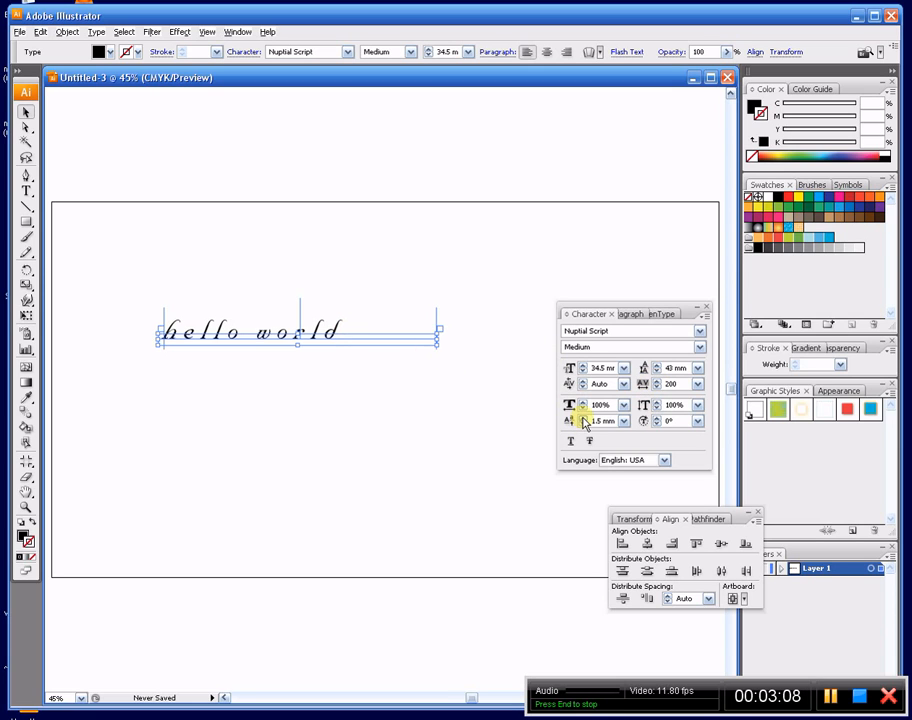
{"action": "left_click", "coordinate": [584, 418]}
{"action": "left_click", "coordinate": [584, 418]}
{"action": "left_click", "coordinate": [584, 418]}
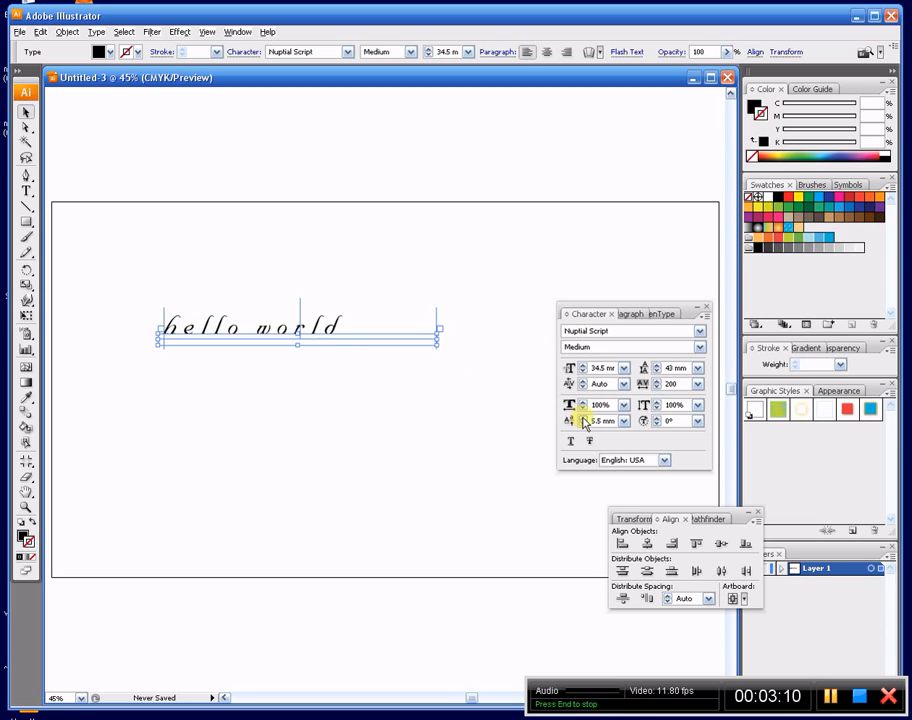
{"action": "left_click", "coordinate": [383, 350]}
{"action": "left_click", "coordinate": [326, 324]}
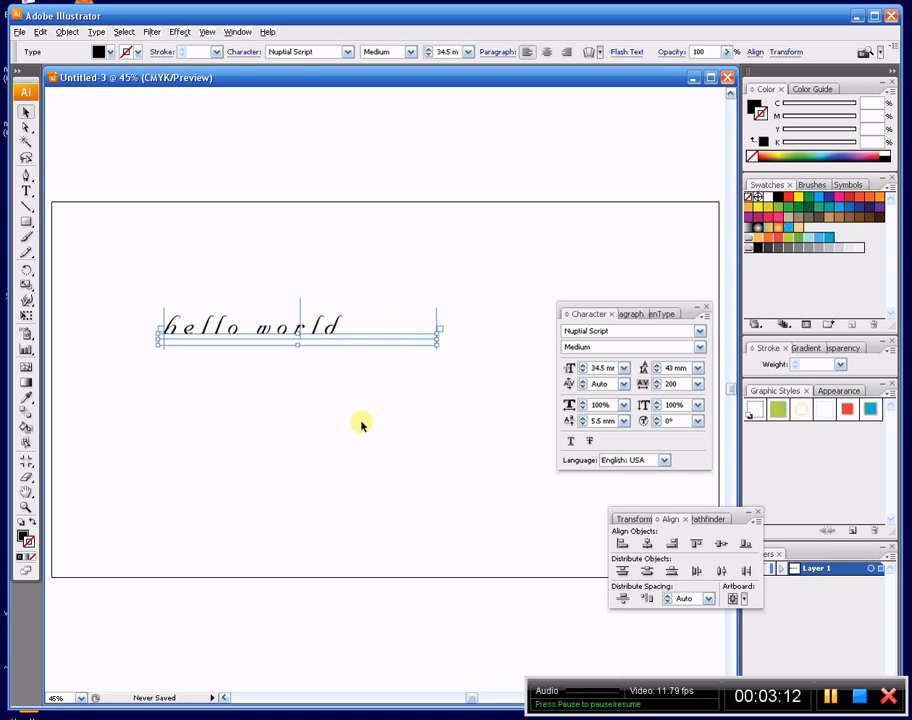
{"action": "left_click", "coordinate": [623, 421]}
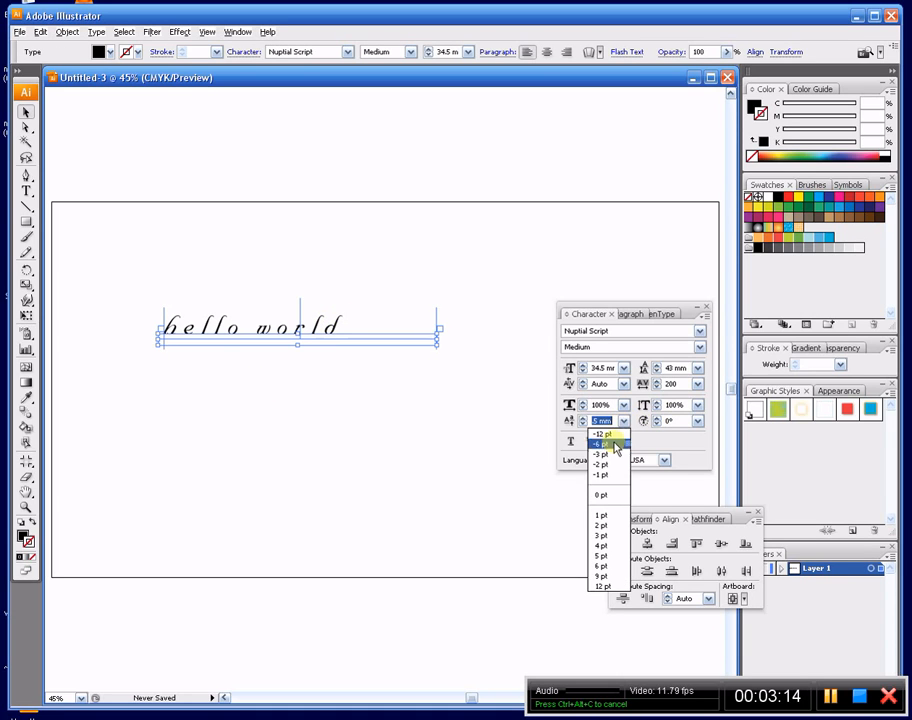
{"action": "left_click", "coordinate": [612, 500]}
{"action": "left_click", "coordinate": [395, 415]}
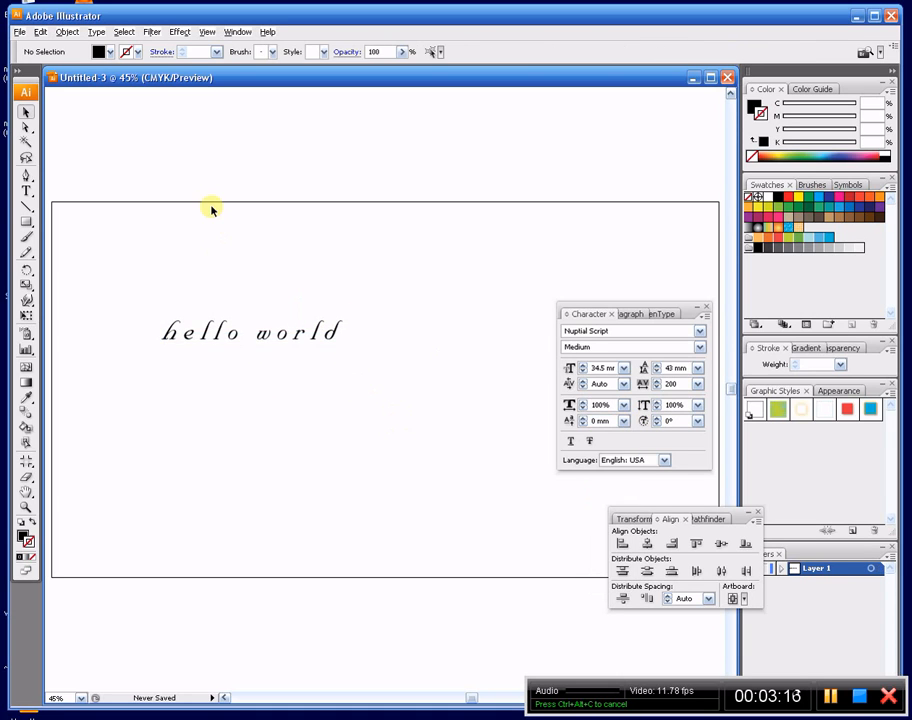
- Capitalize the first letter of both words so the text reads "Hello World"
{"action": "left_click", "coordinate": [179, 322]}
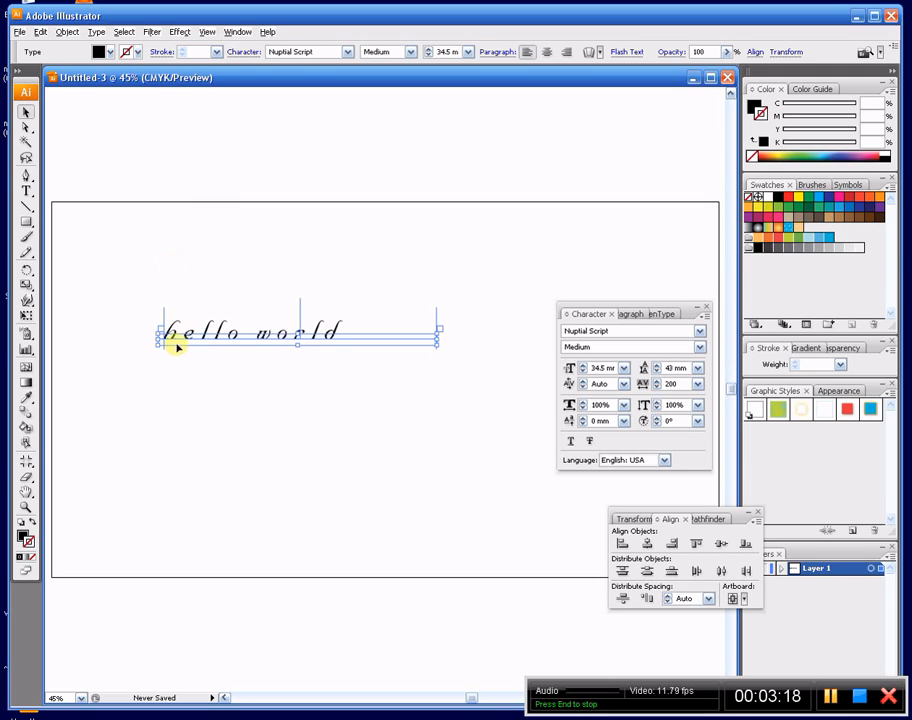
{"action": "key", "text": "t"}
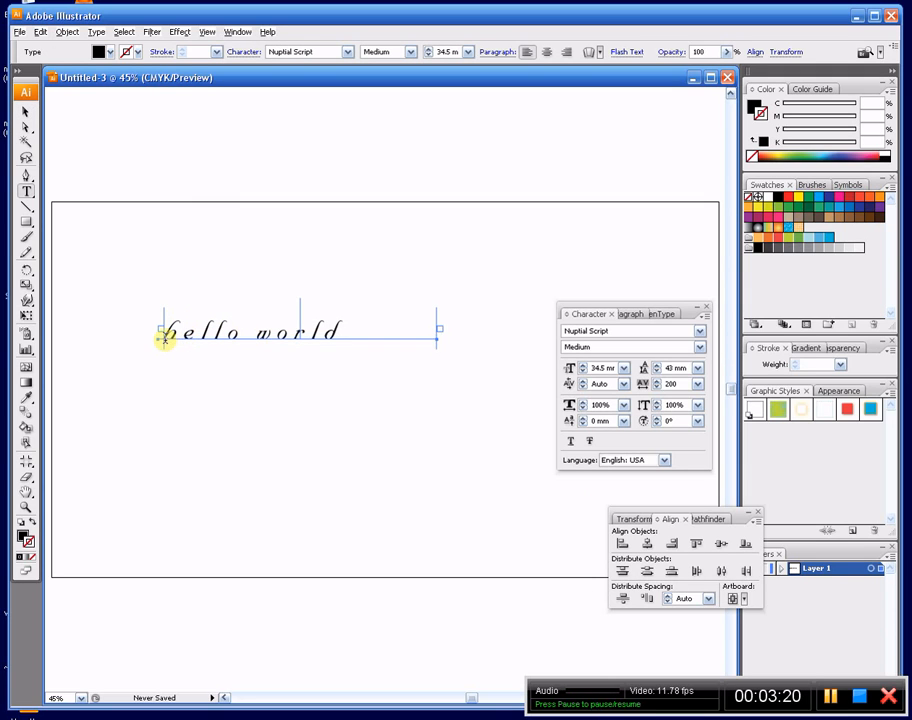
{"action": "left_click_drag", "start_coordinate": [163, 338], "coordinate": [177, 340]}
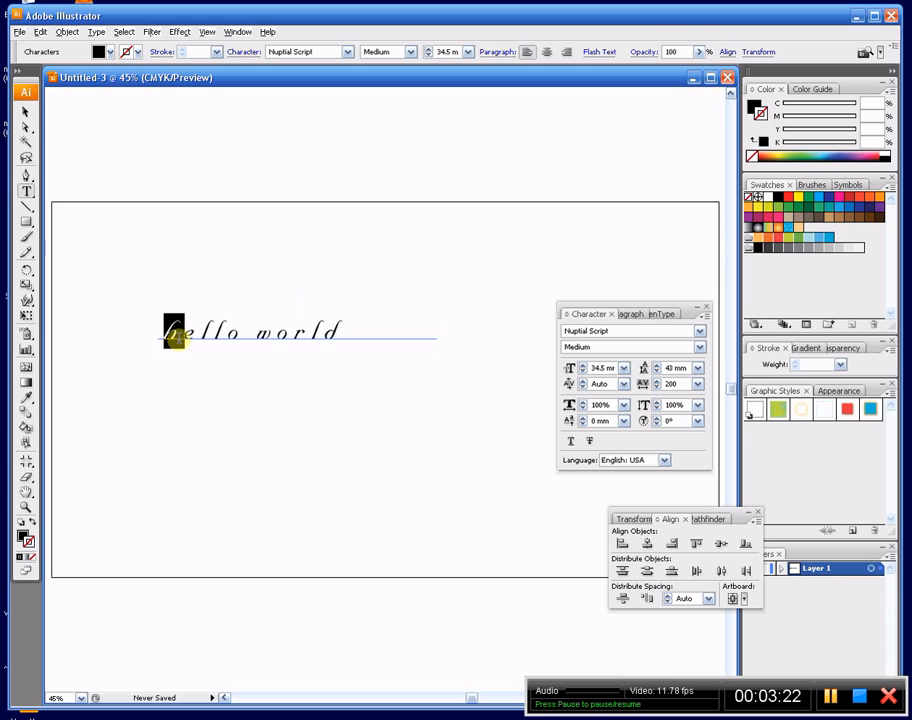
{"action": "type", "text": "H"}
{"action": "left_click_drag", "start_coordinate": [289, 333], "coordinate": [266, 333]}
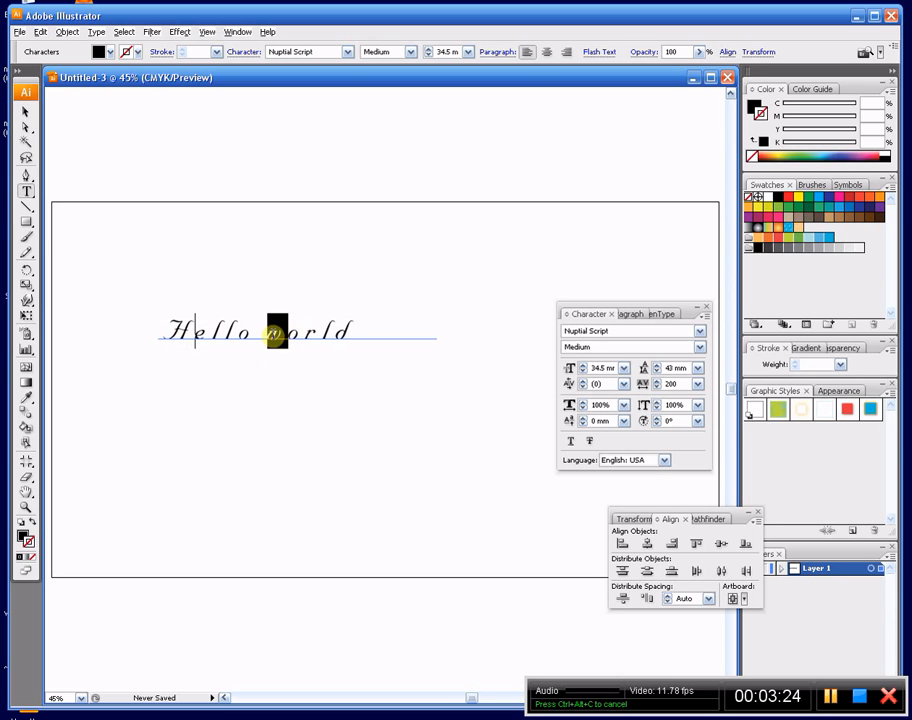
{"action": "type", "text": "W"}
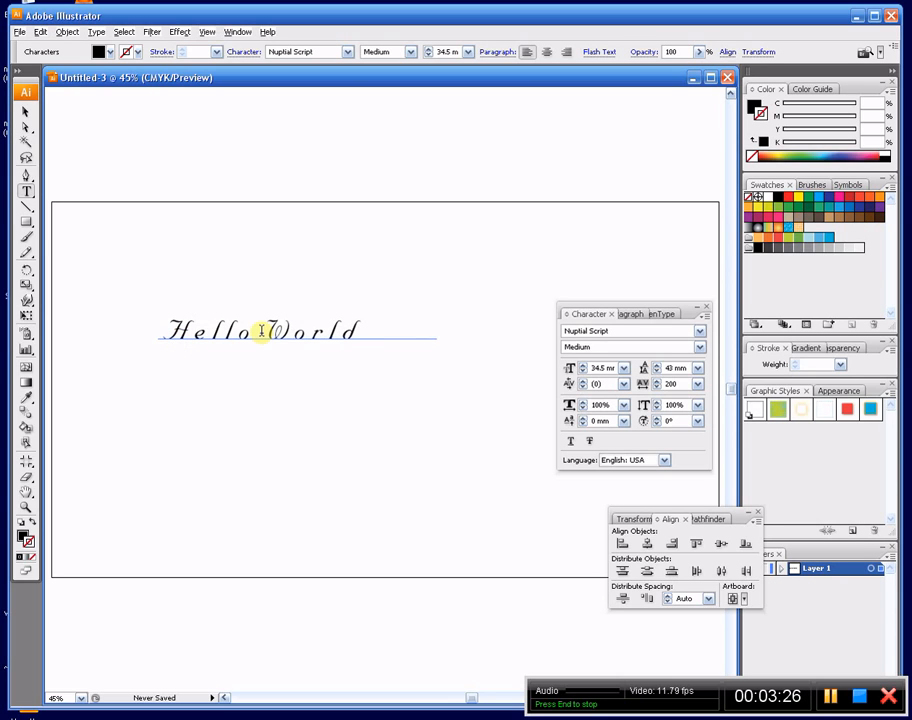
{"action": "left_click", "coordinate": [26, 112]}
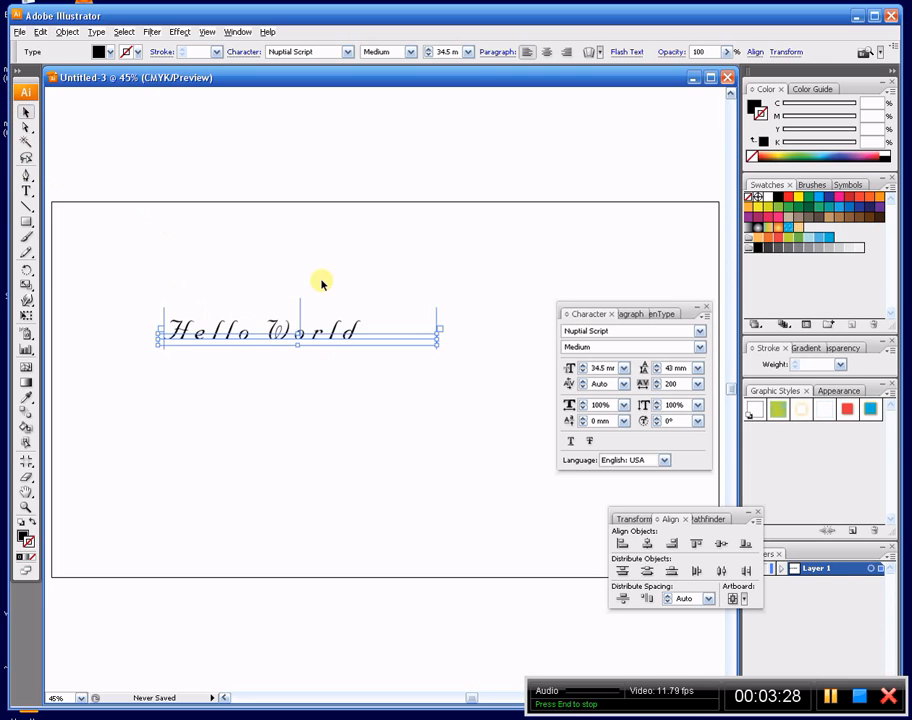
- Move the "Hello World" text up and slightly right, placing it above the artboard, and deselect it
{"action": "left_click", "coordinate": [338, 356]}
{"action": "left_click_drag", "start_coordinate": [357, 293], "coordinate": [378, 176]}
{"action": "left_click", "coordinate": [228, 266]}
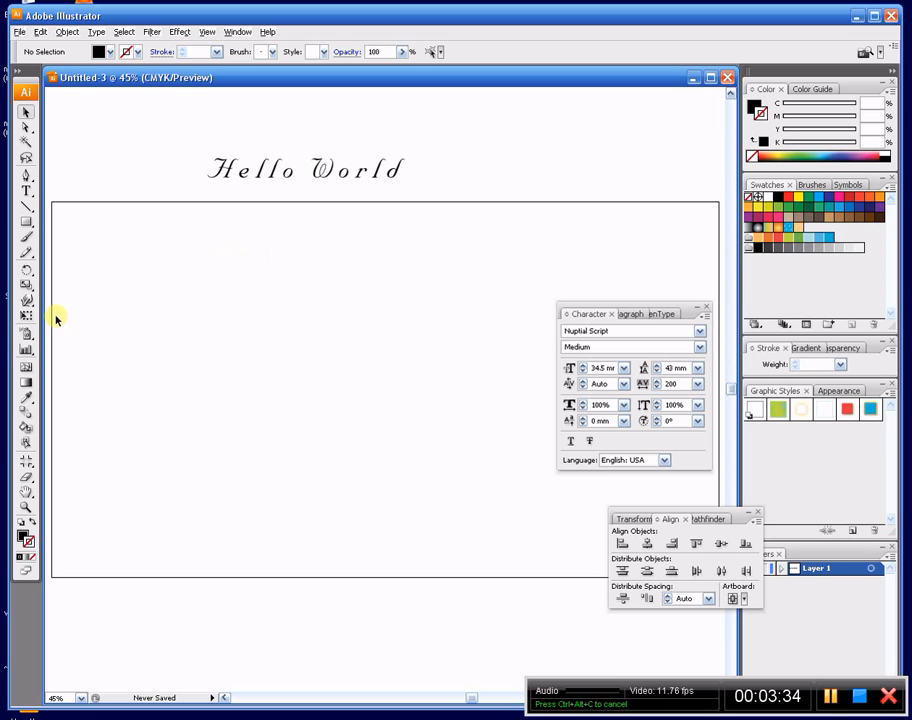
- Draw an ellipse about 893 px wide and 598 px high on the artboard, and start path type at its topmost point
{"action": "key", "text": "l"}
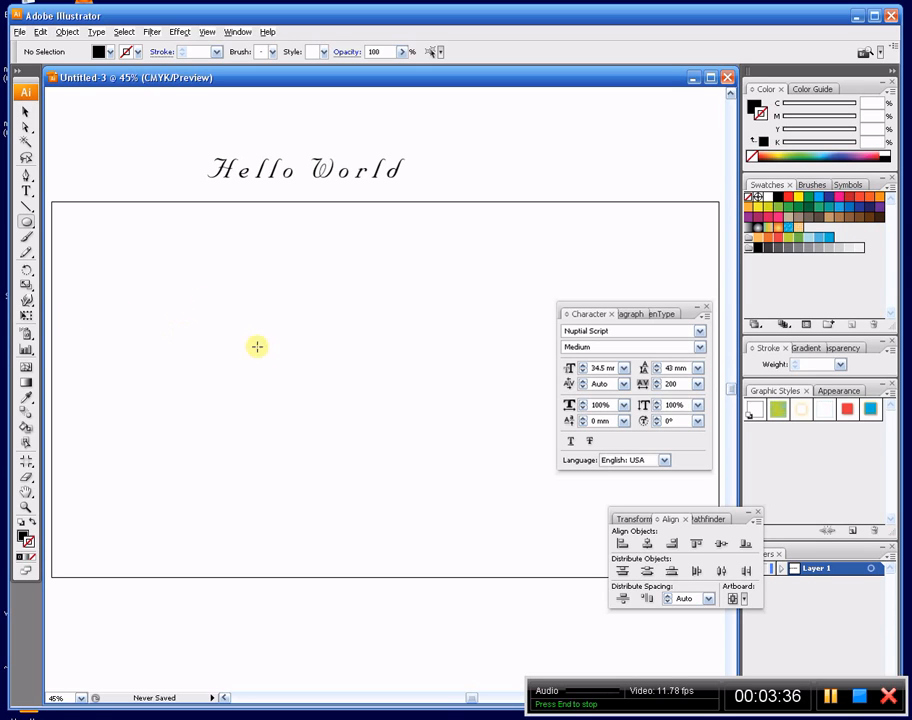
{"action": "left_click_drag", "start_coordinate": [195, 295], "coordinate": [486, 490]}
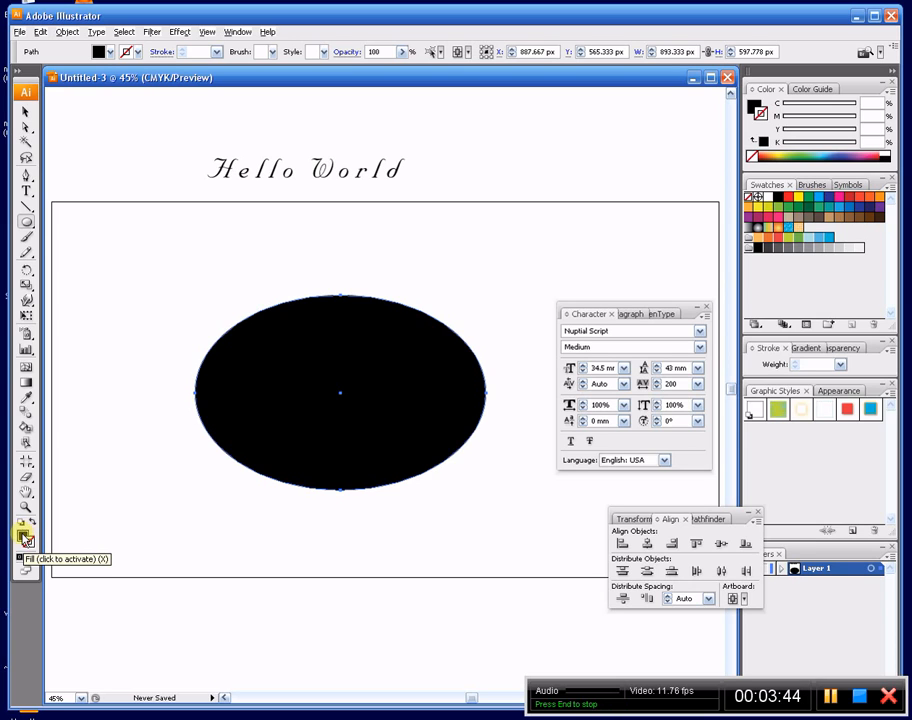
{"action": "left_click", "coordinate": [32, 193]}
{"action": "left_click", "coordinate": [33, 193]}
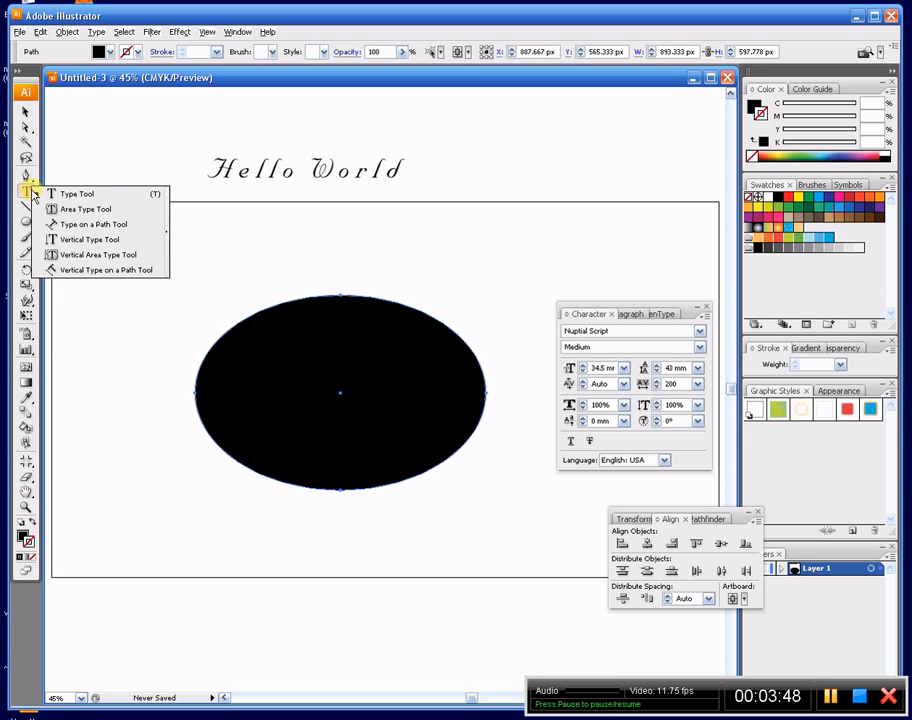
{"action": "left_click", "coordinate": [85, 226]}
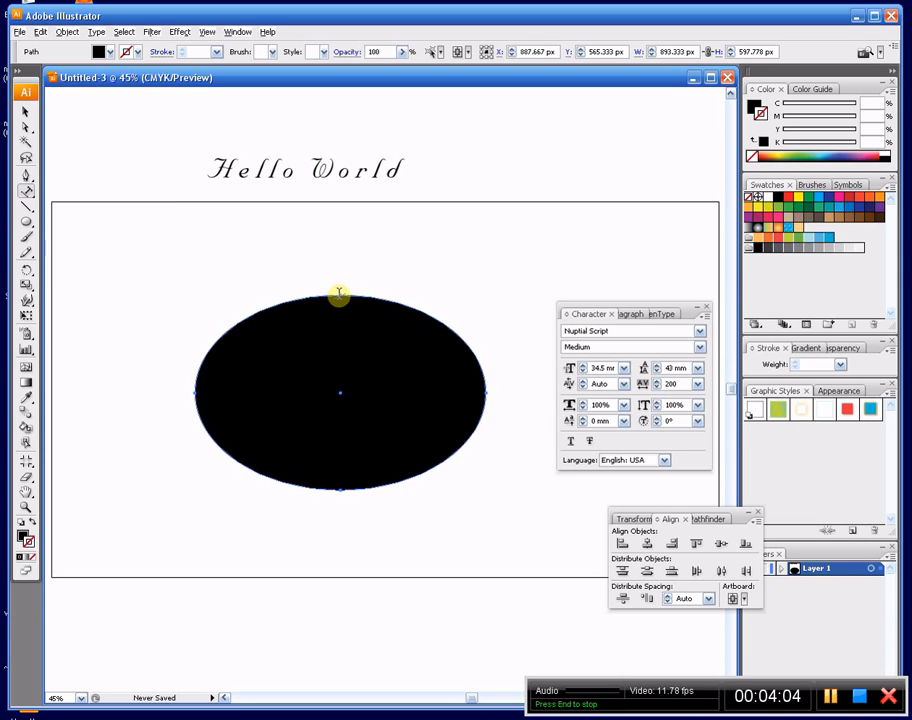
{"action": "left_click", "coordinate": [339, 293]}
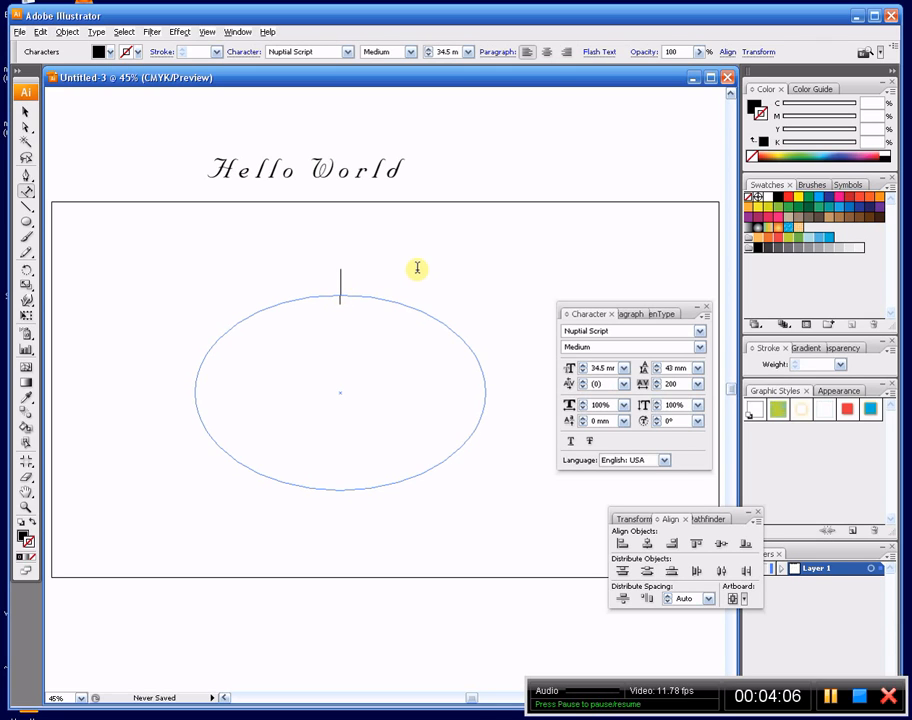
- Enter the text "hello world, again" along the ellipse path
{"action": "type", "text": "he"}
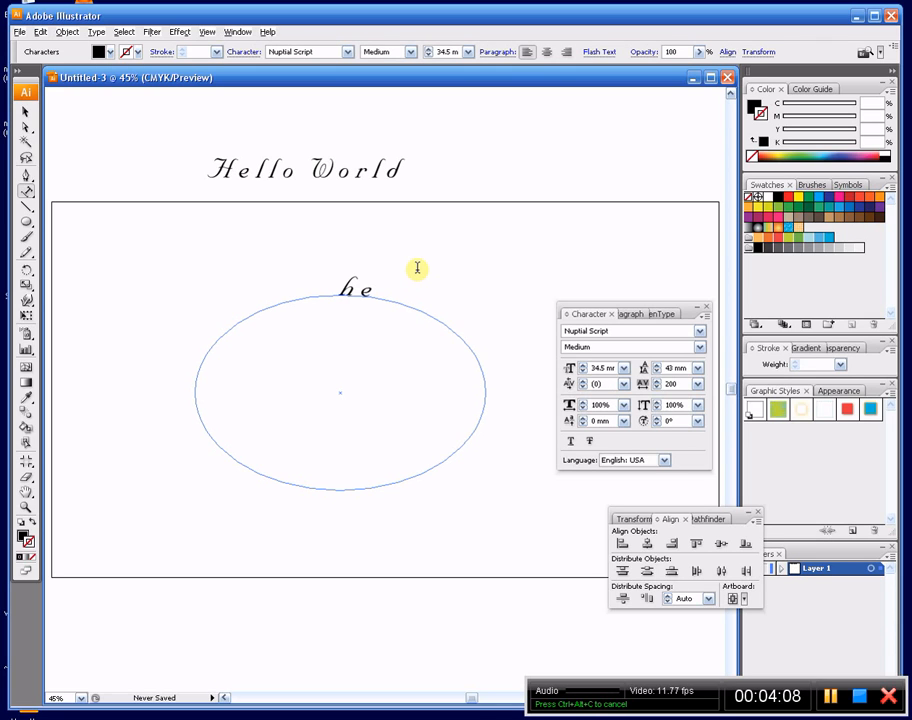
{"action": "type", "text": "llo wo"}
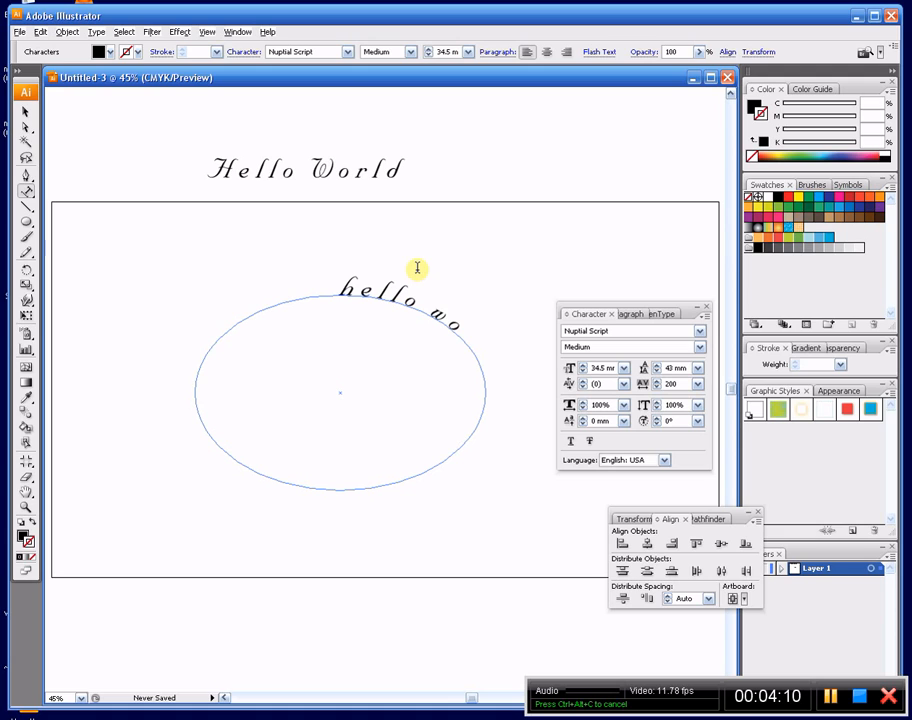
{"action": "type", "text": "rld, a"}
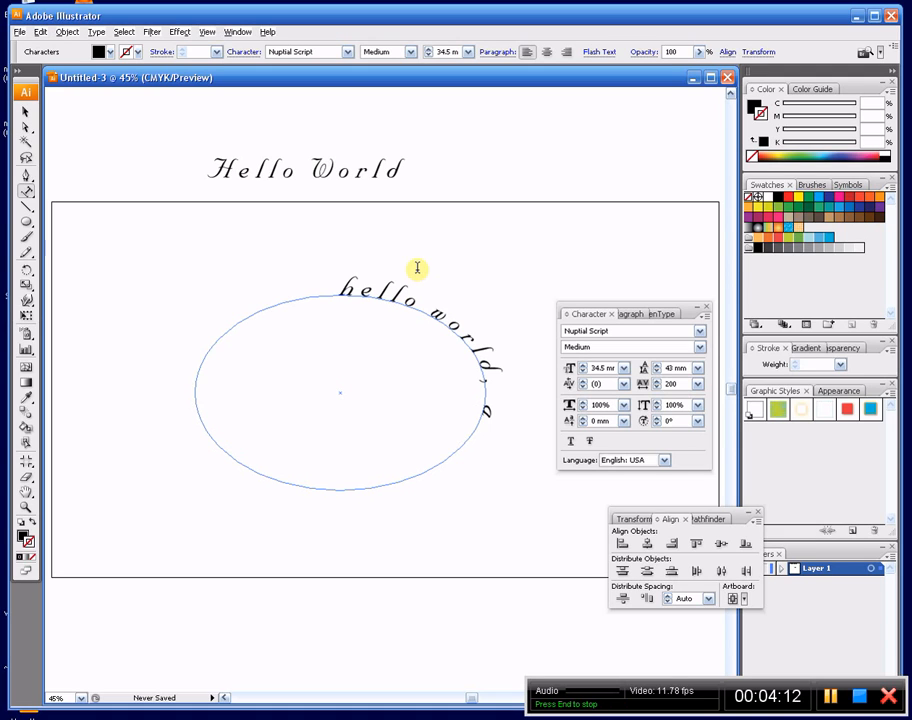
{"action": "type", "text": "gain"}
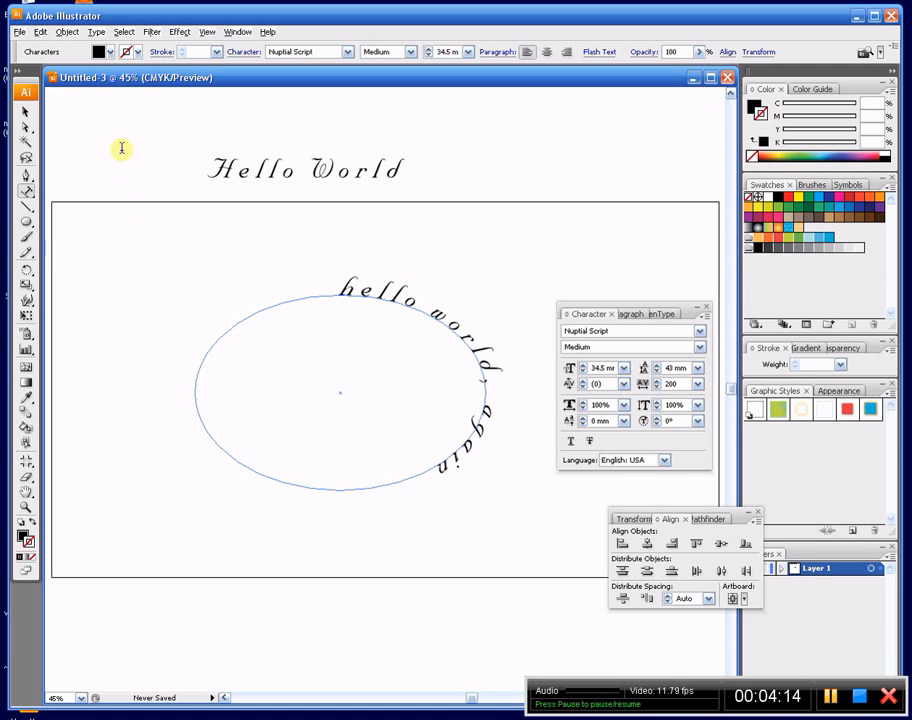
- Select the ellipse text as an object and center-align its paragraph
{"action": "left_click", "coordinate": [24, 112]}
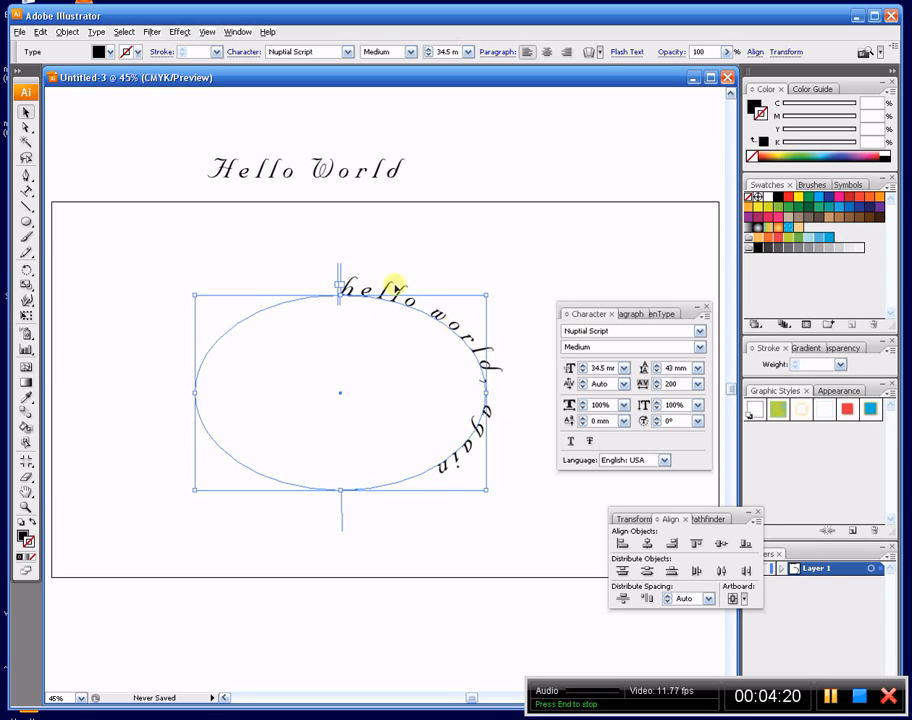
{"action": "left_click", "coordinate": [633, 314]}
{"action": "left_click", "coordinate": [593, 332]}
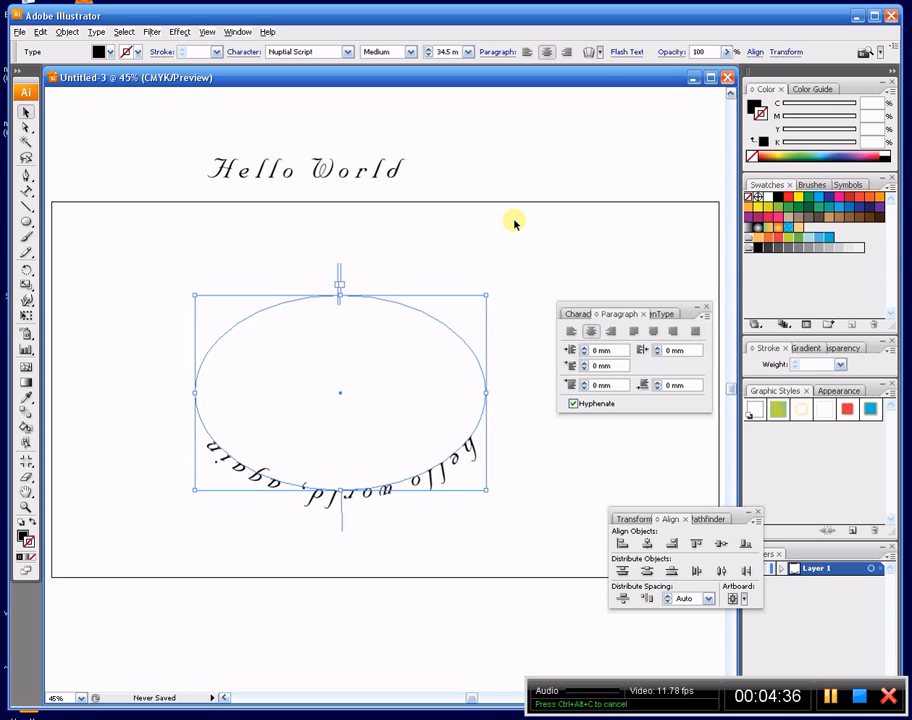
- Rotate the ellipse text by 180°, shift the text slightly along its path, and deselect it
{"action": "key", "text": "r"}
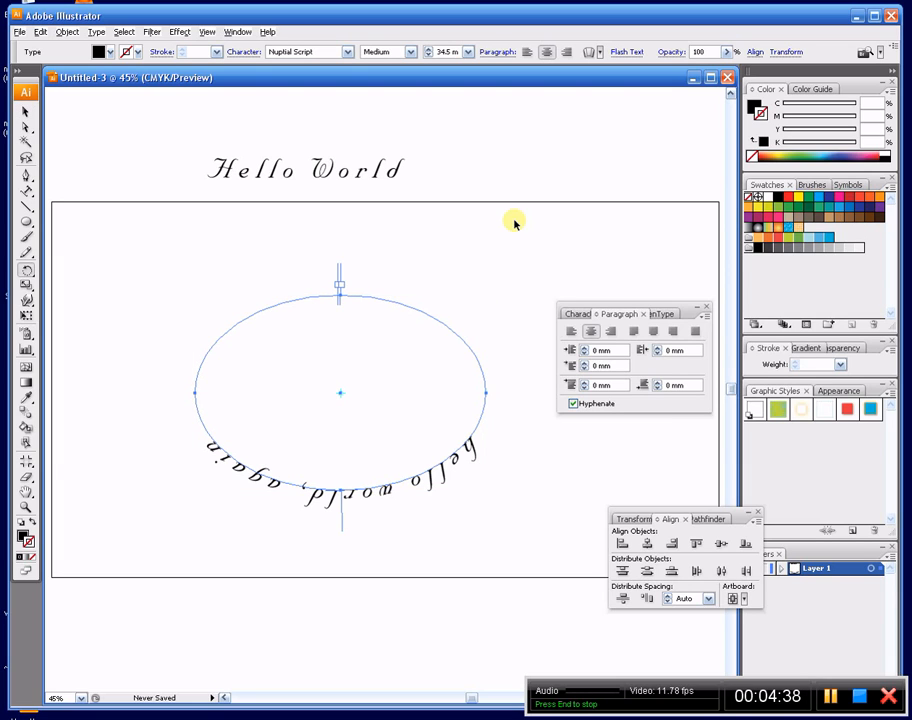
{"action": "left_click", "coordinate": [514, 221], "text": "alt"}
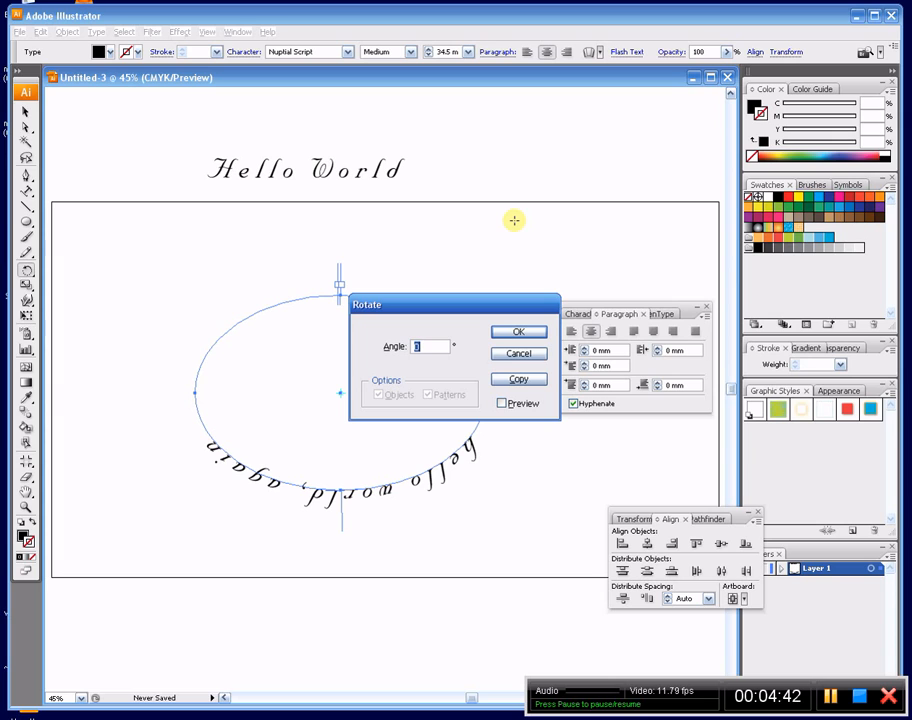
{"action": "type", "text": "18"}
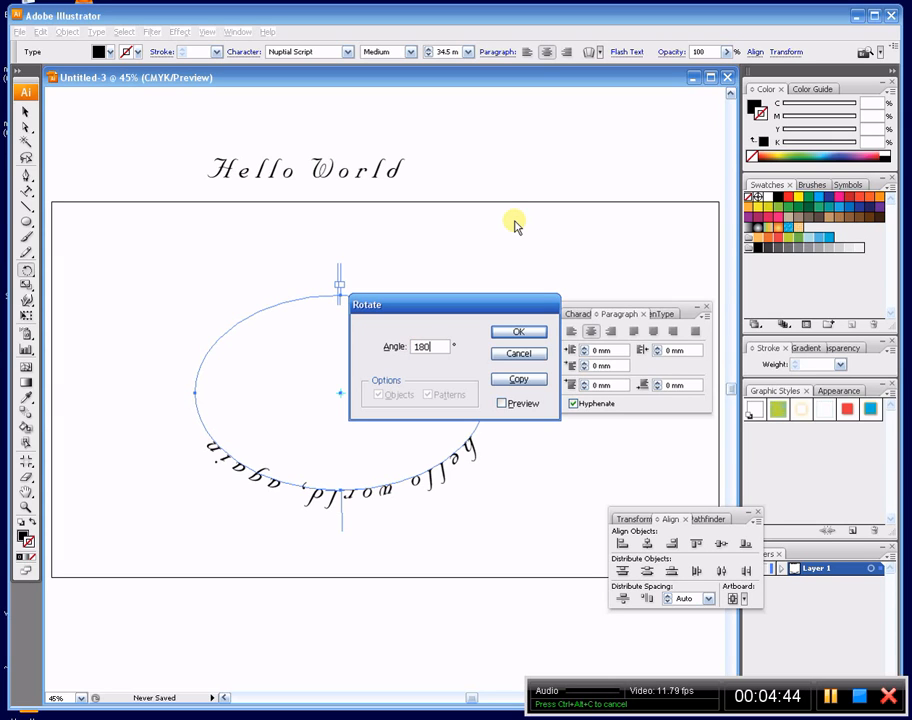
{"action": "type", "text": "0"}
{"action": "key", "text": "Return"}
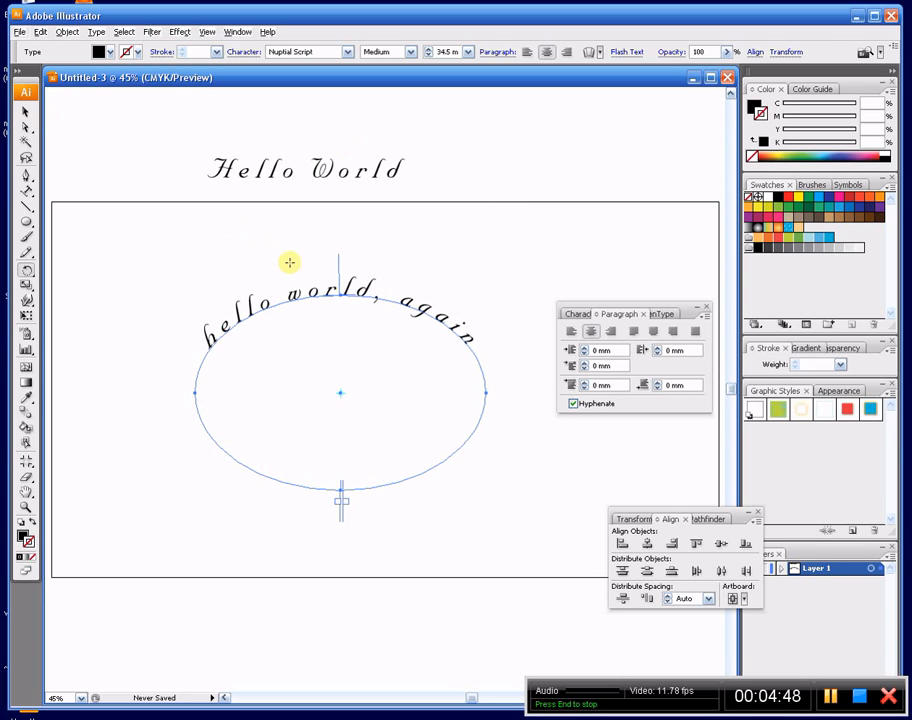
{"action": "left_click", "coordinate": [26, 116]}
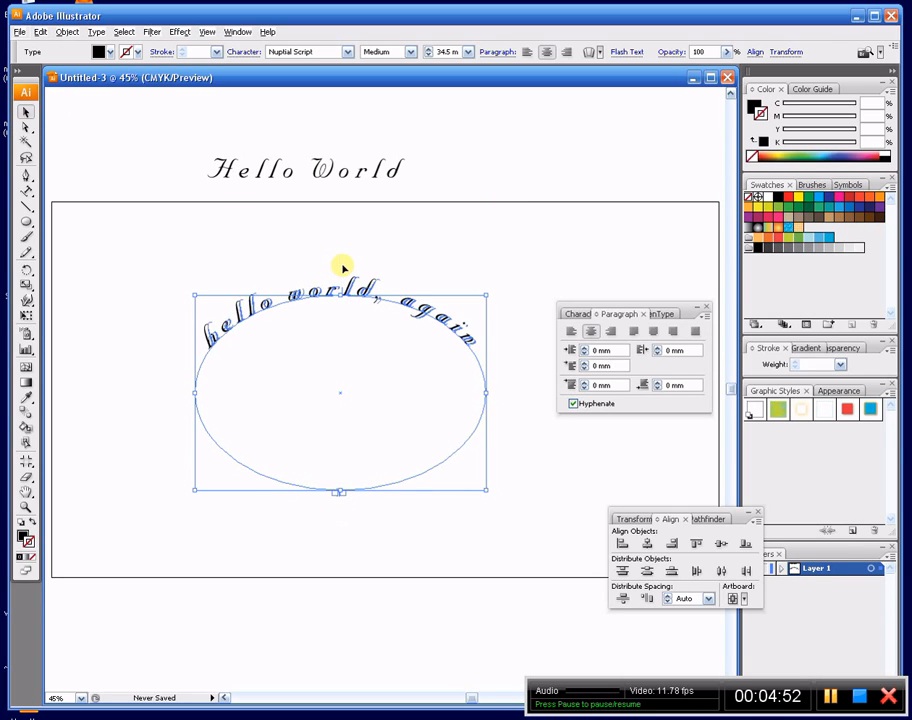
{"action": "left_click", "coordinate": [474, 275]}
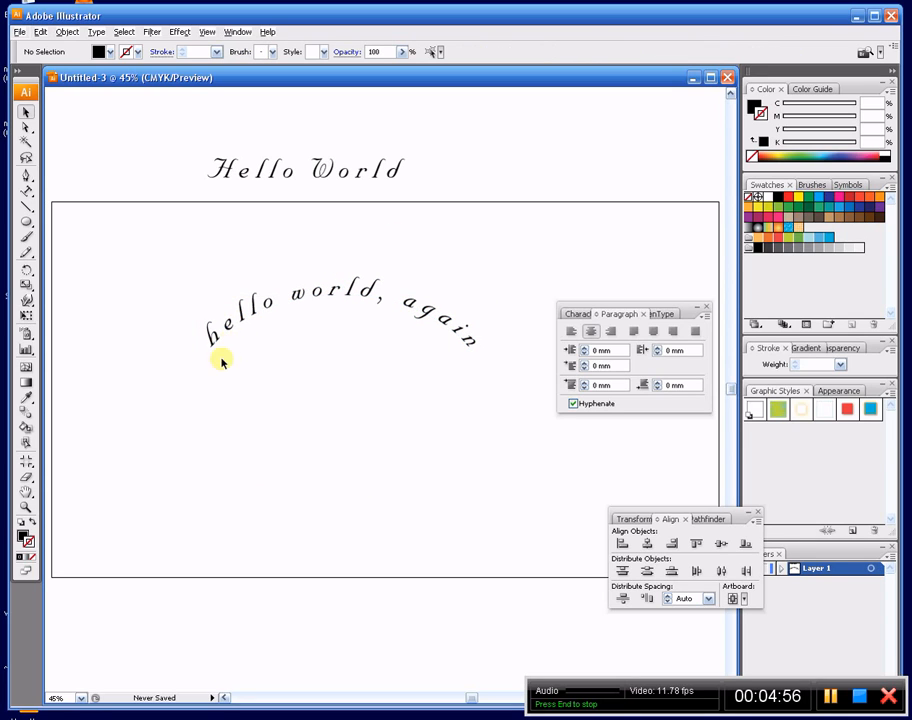
- Set the tracking of the curved "hello world, again" text to 50 and deselect it
{"action": "left_click", "coordinate": [442, 328]}
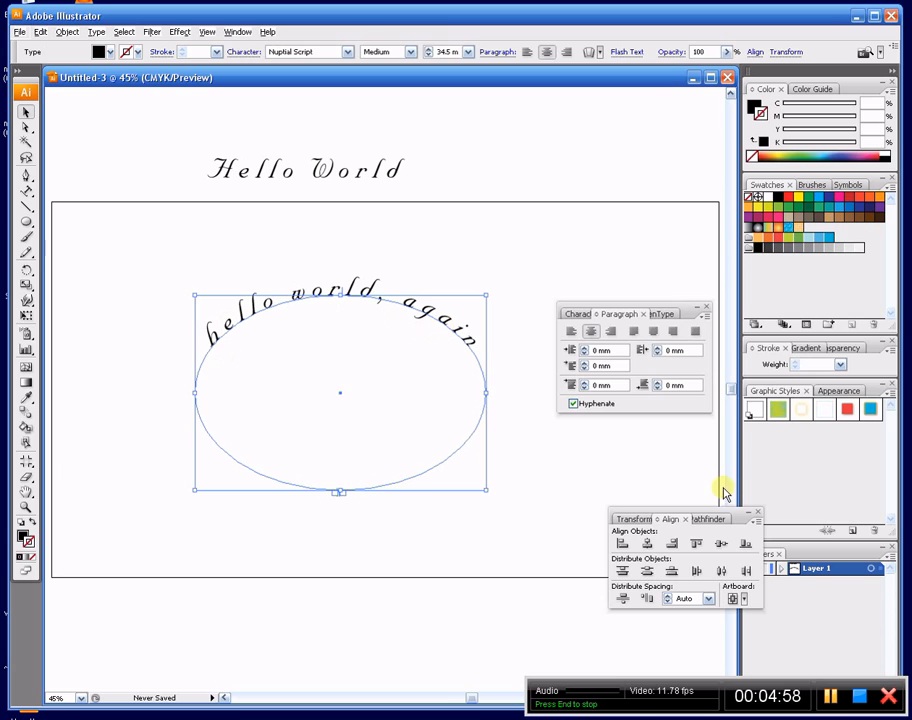
{"action": "left_click", "coordinate": [571, 316]}
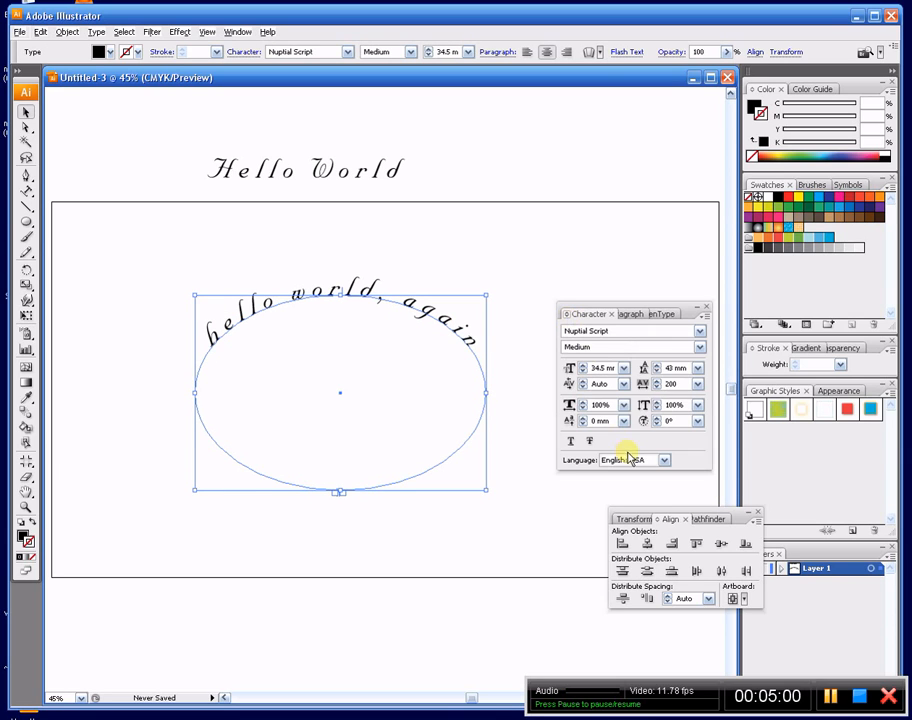
{"action": "left_click", "coordinate": [697, 384]}
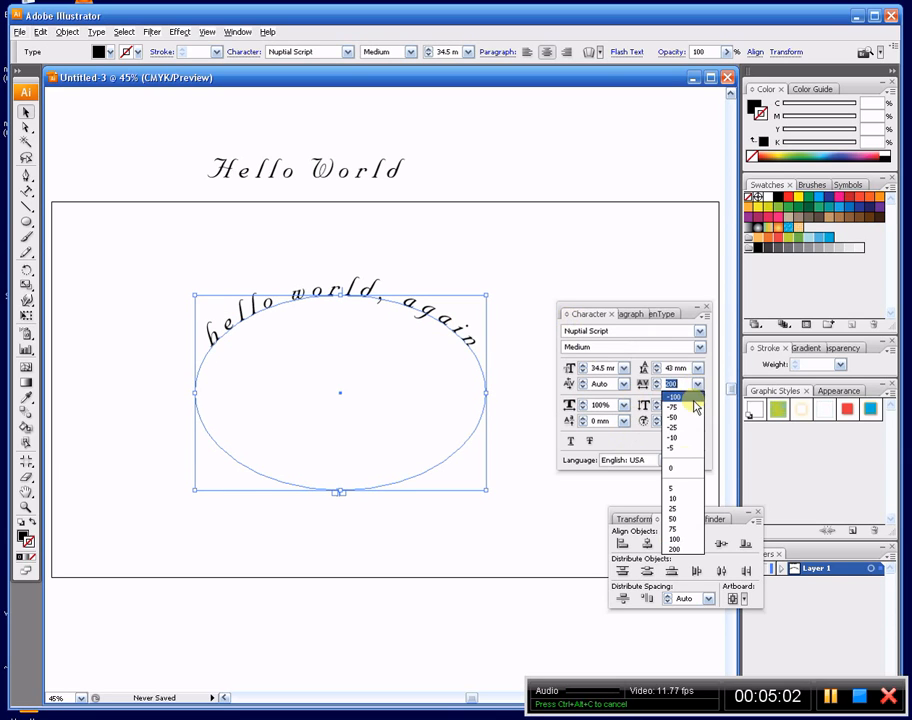
{"action": "left_click", "coordinate": [684, 518]}
{"action": "left_click", "coordinate": [470, 270]}
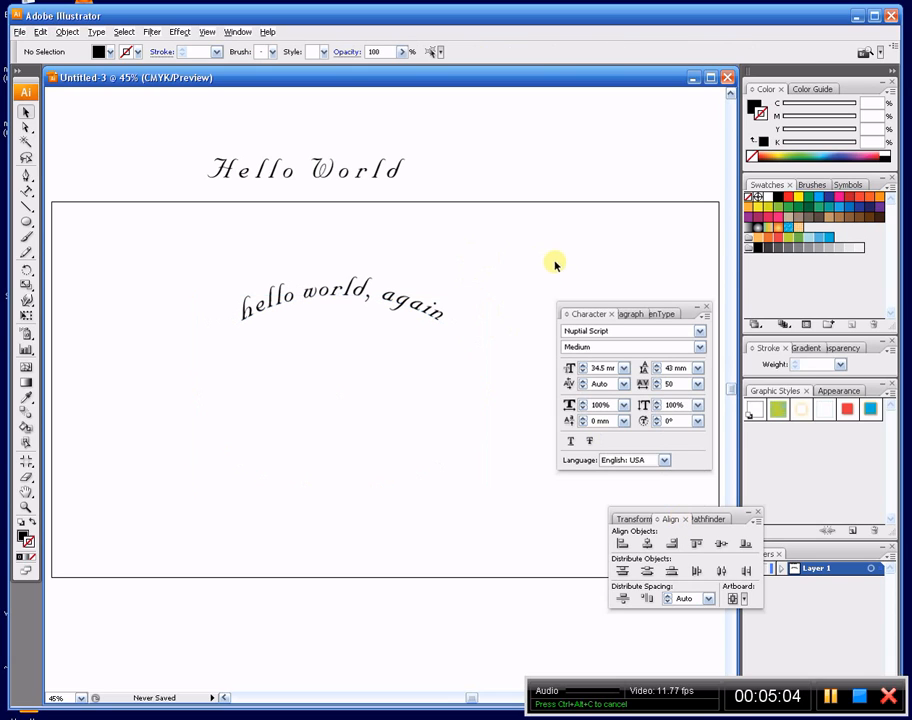